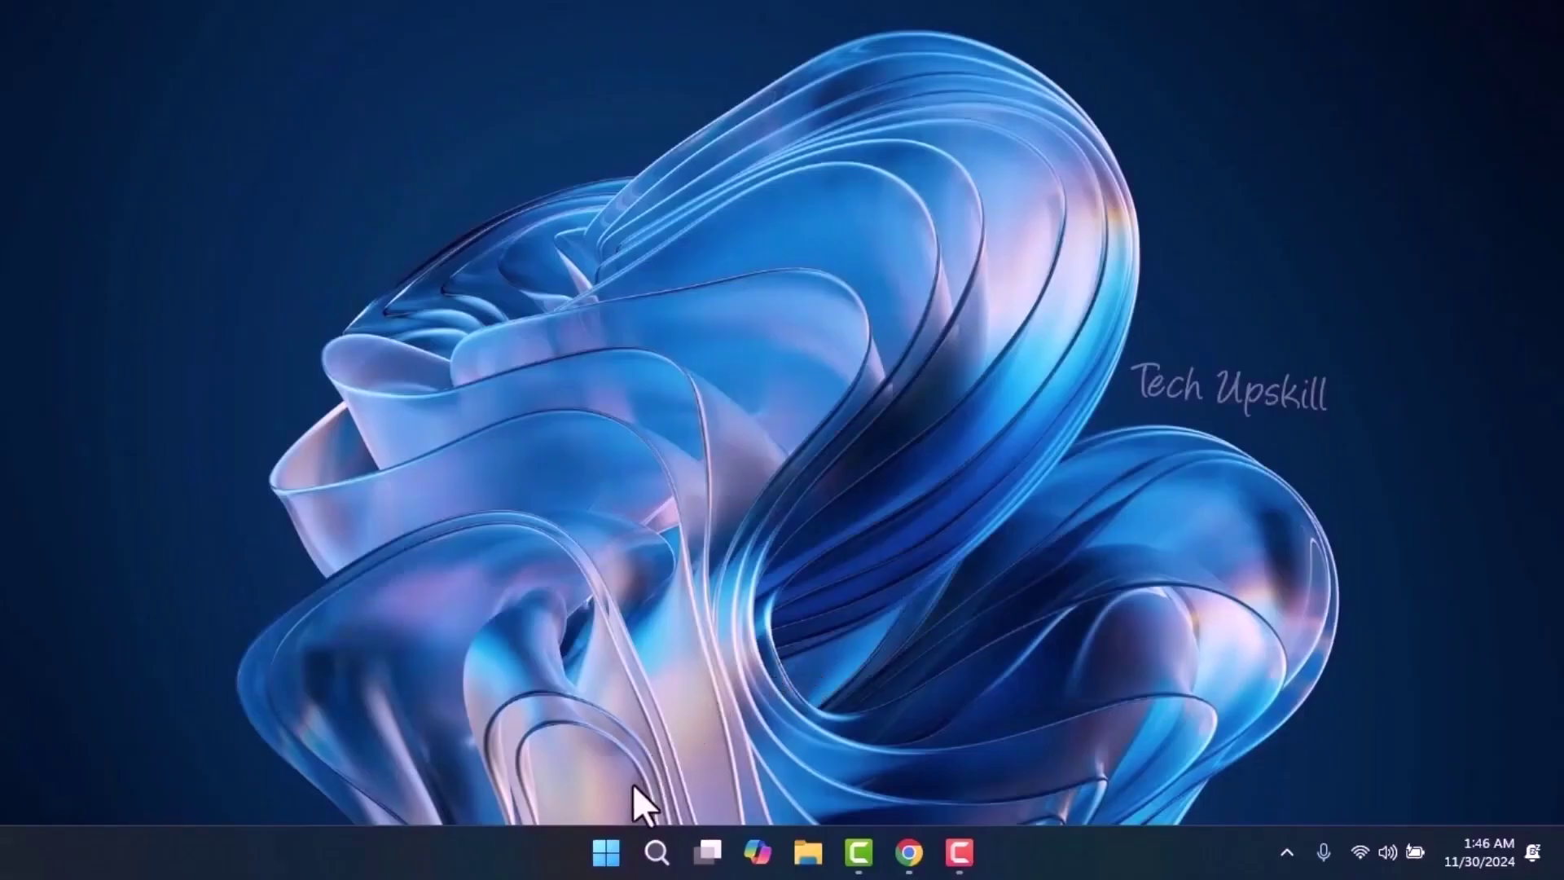
- Open the System troubleshooting settings and show the list of other trouble-shooters
right_click(616, 834)
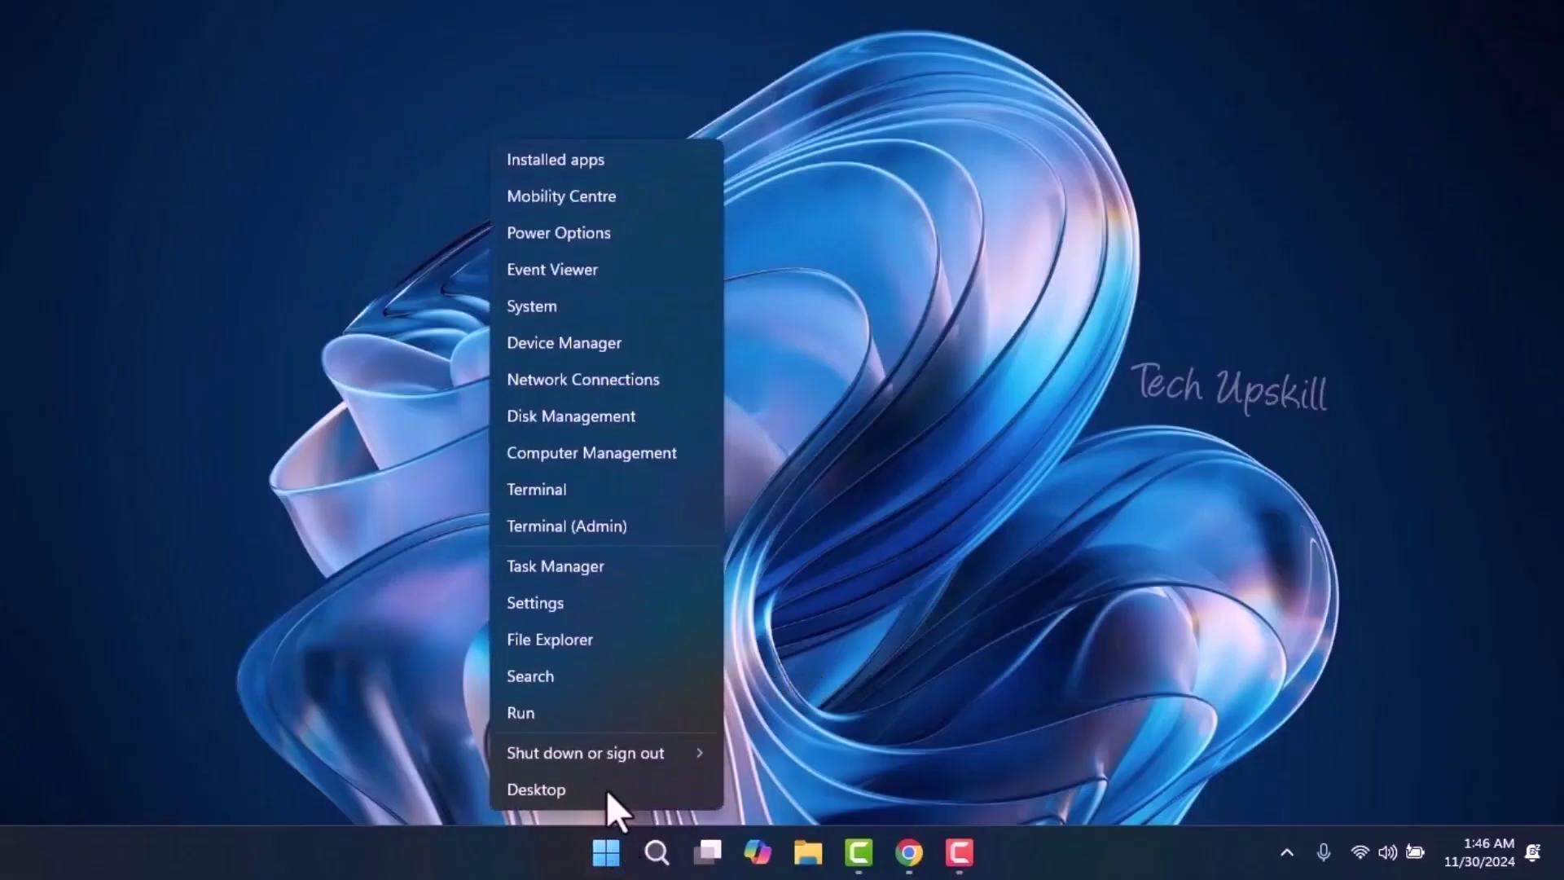
left_click(604, 608)
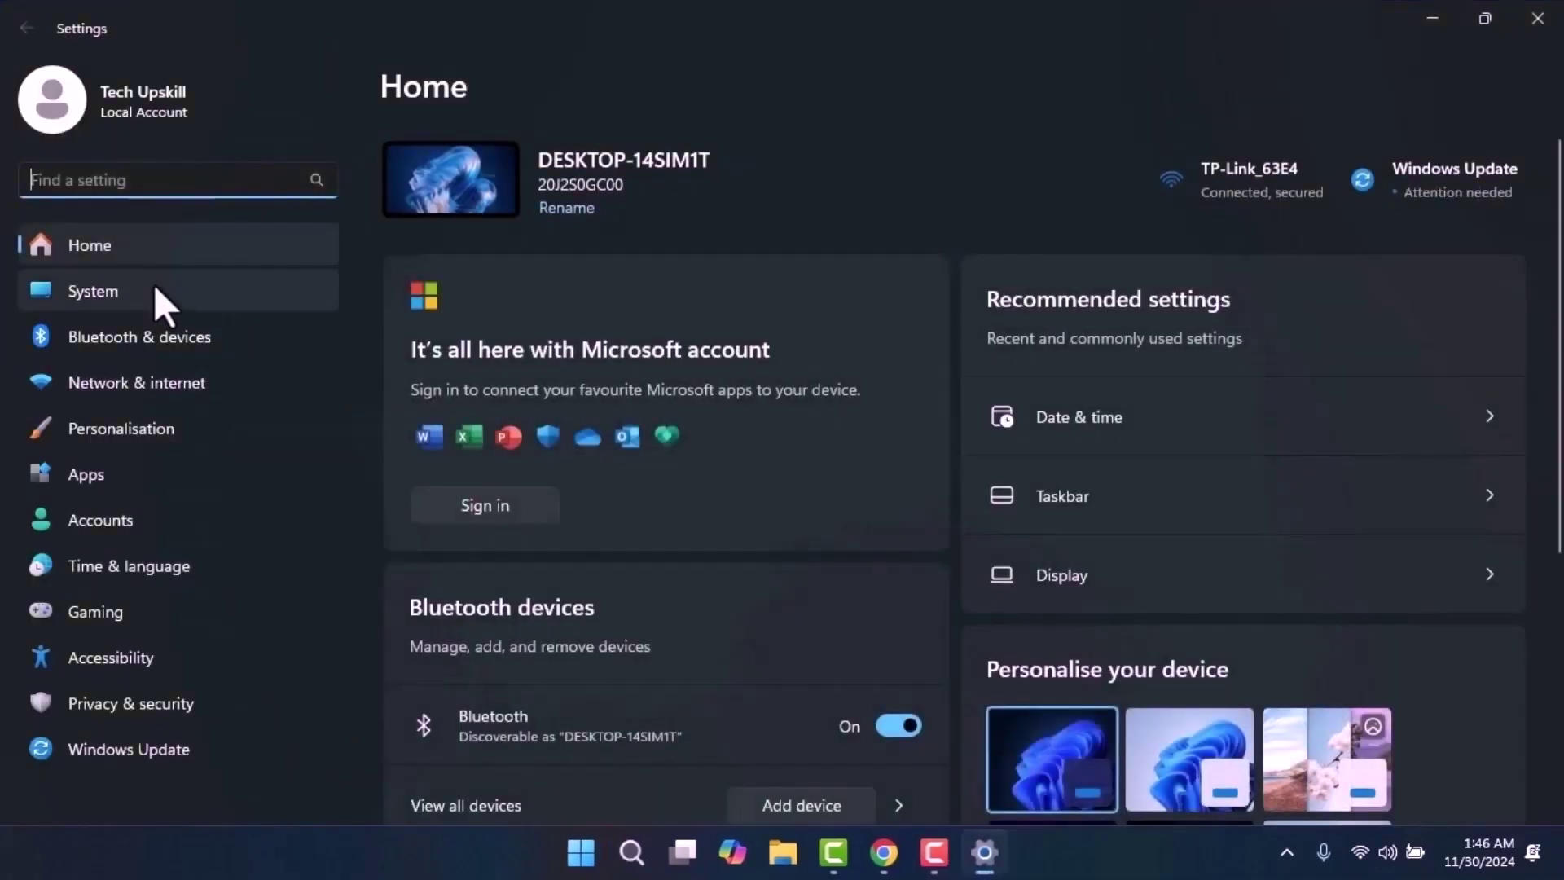
left_click(167, 286)
scroll(831, 464, "down", 10)
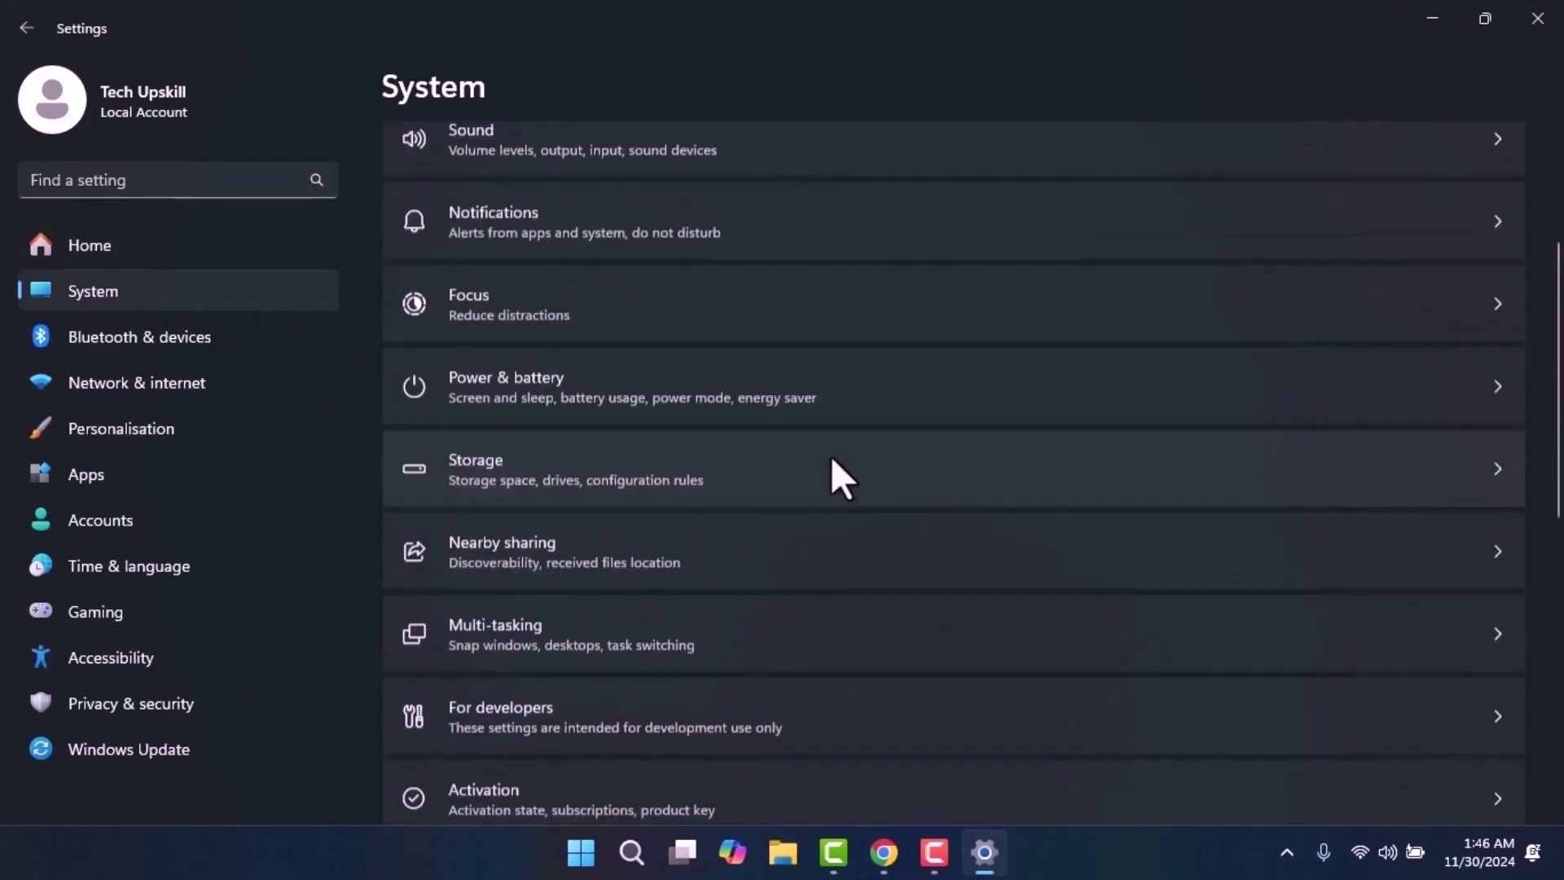
scroll(872, 492, "down", 3)
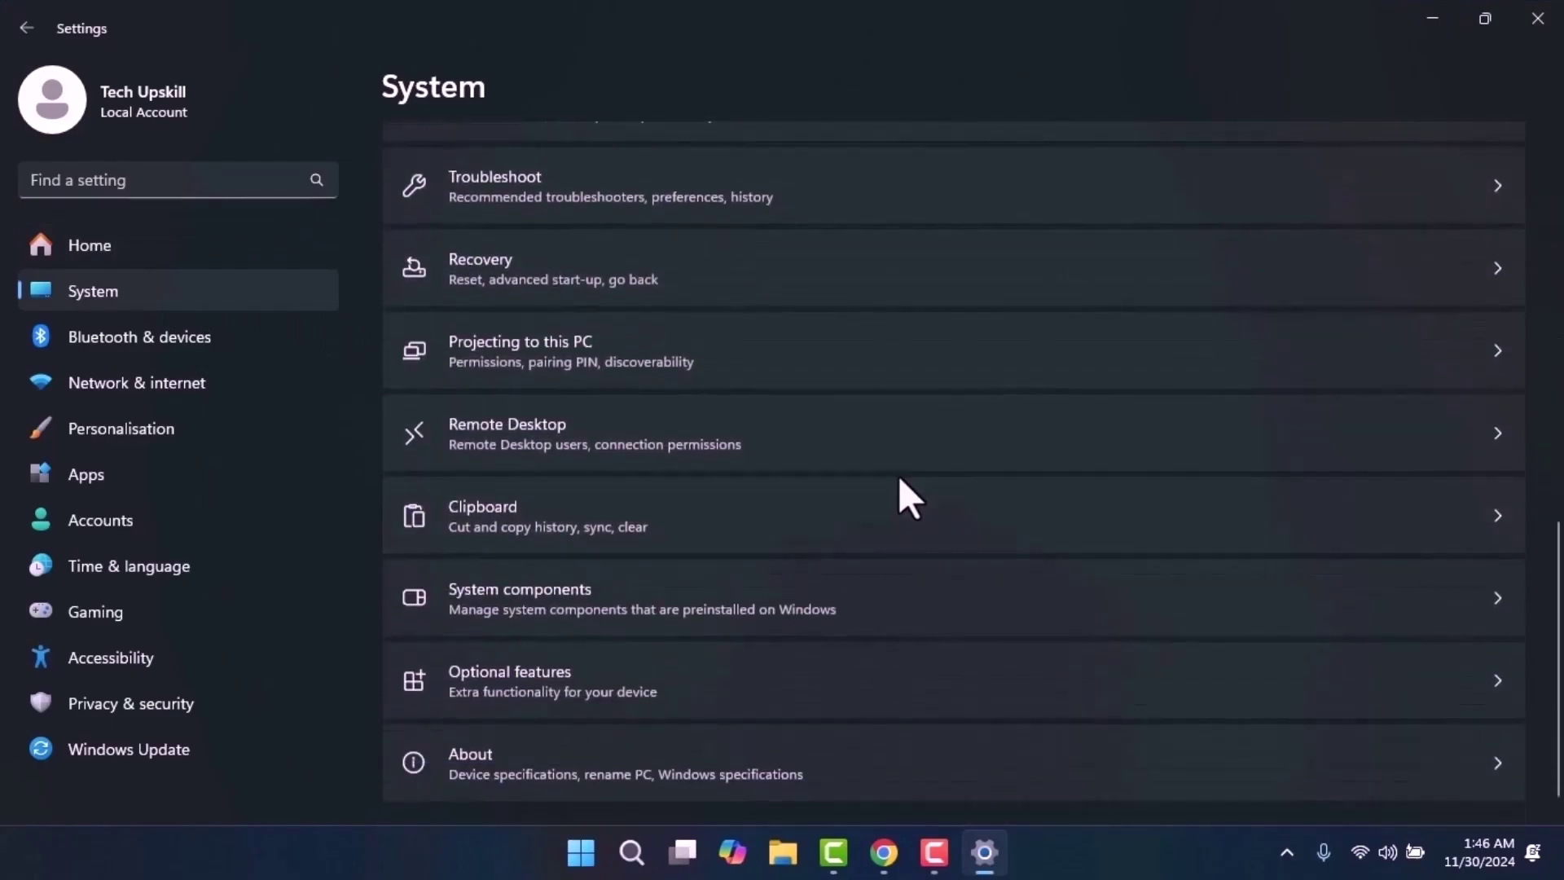
left_click(950, 173)
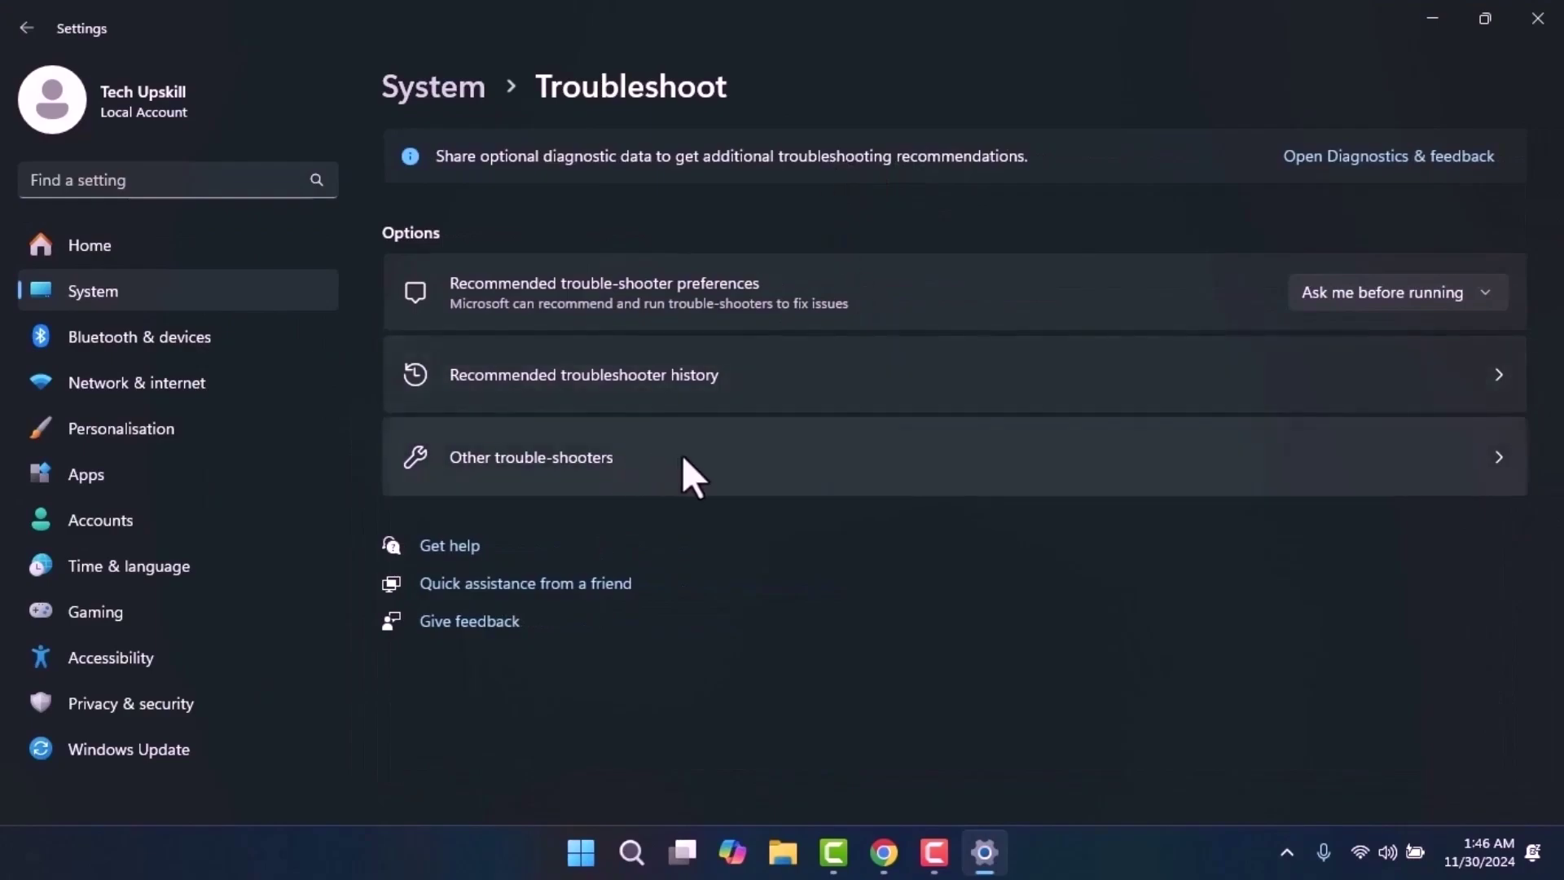
left_click(684, 456)
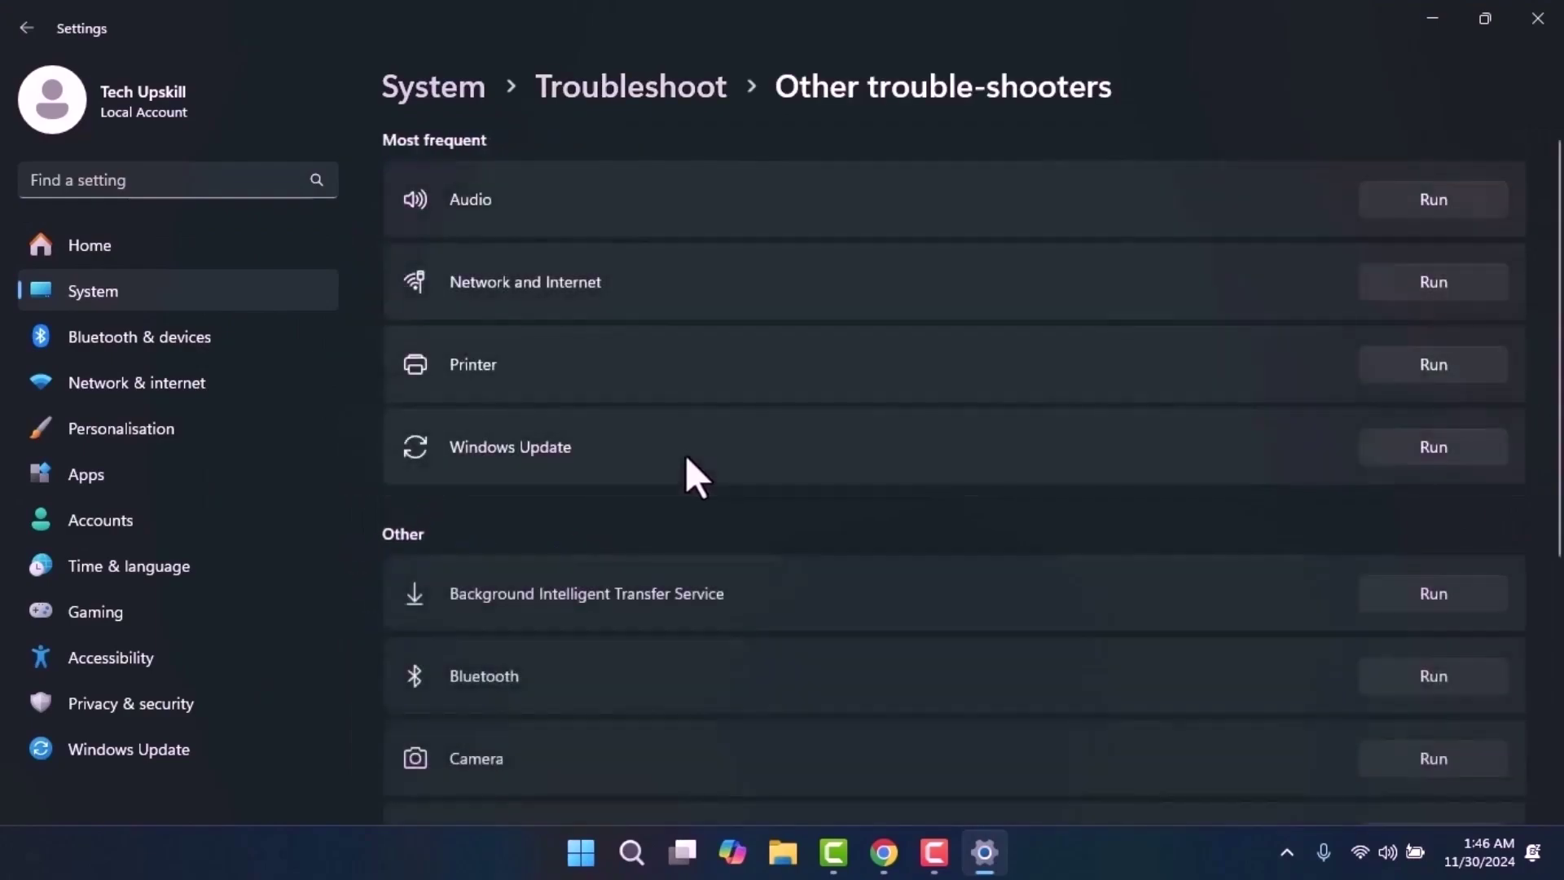
- Run the Windows Update trouble-shooter, then close its Get Help window and Settings
left_click(1408, 458)
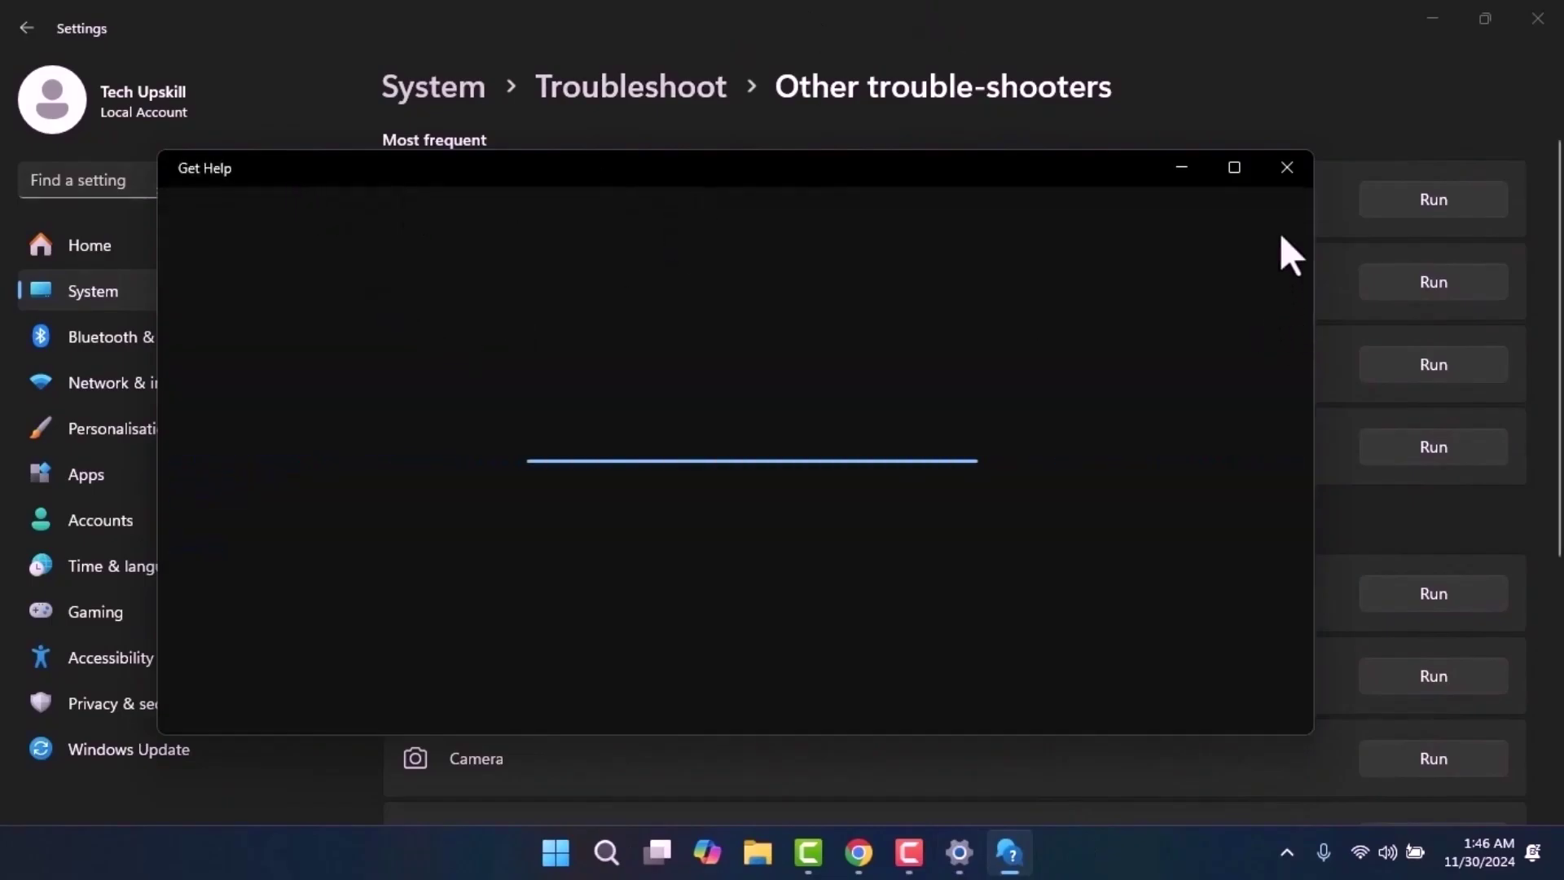
left_click(1287, 168)
left_click(1525, 10)
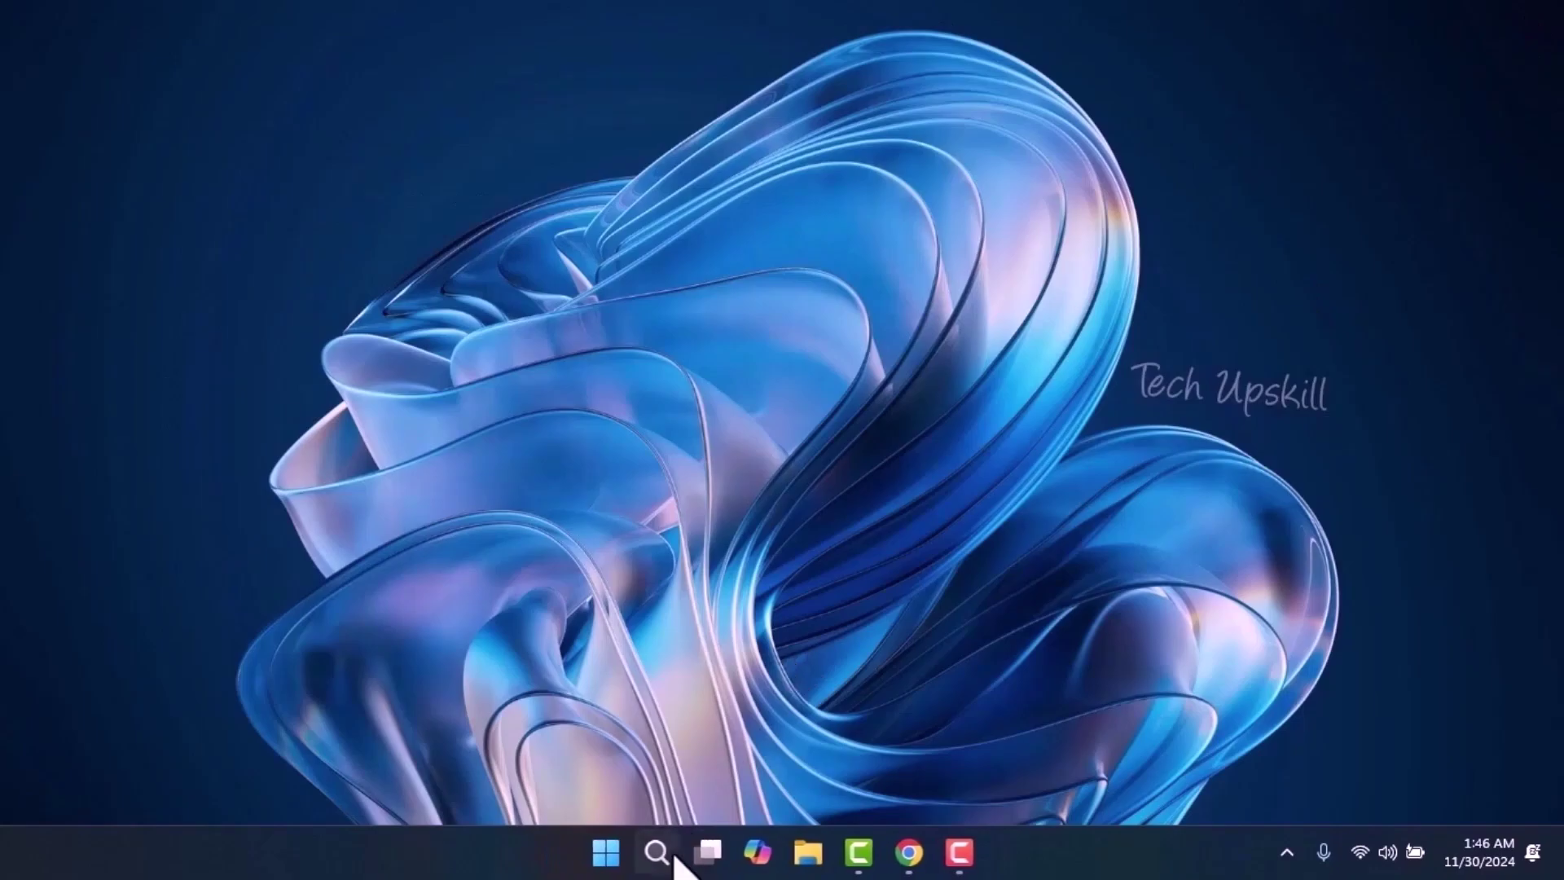
- Search for cmd and open Command Prompt as administrator
left_click(664, 853)
type("cmd")
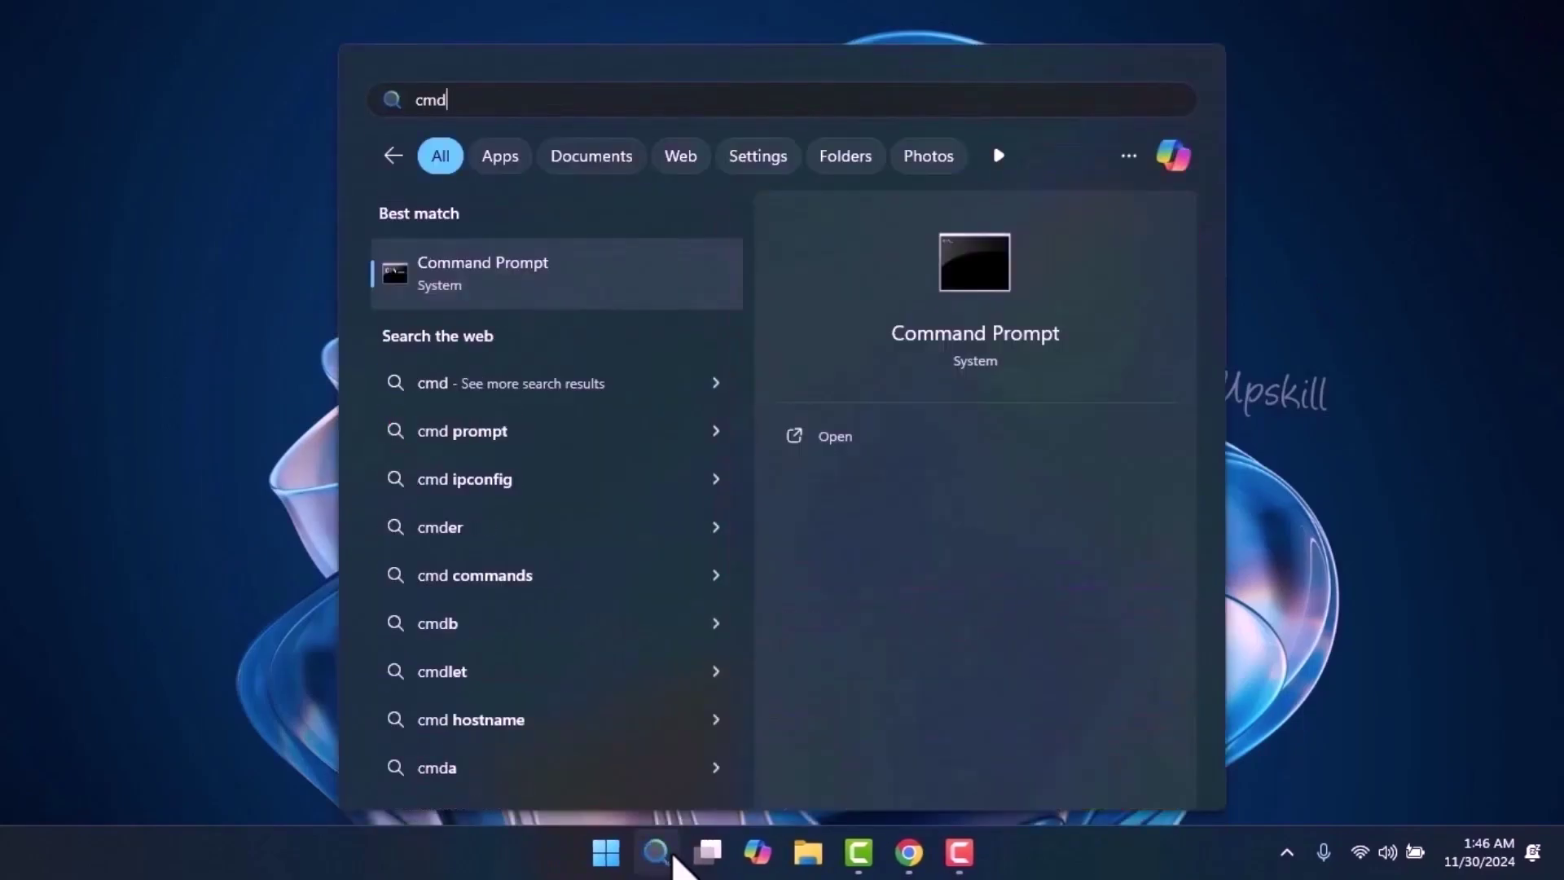
right_click(554, 268)
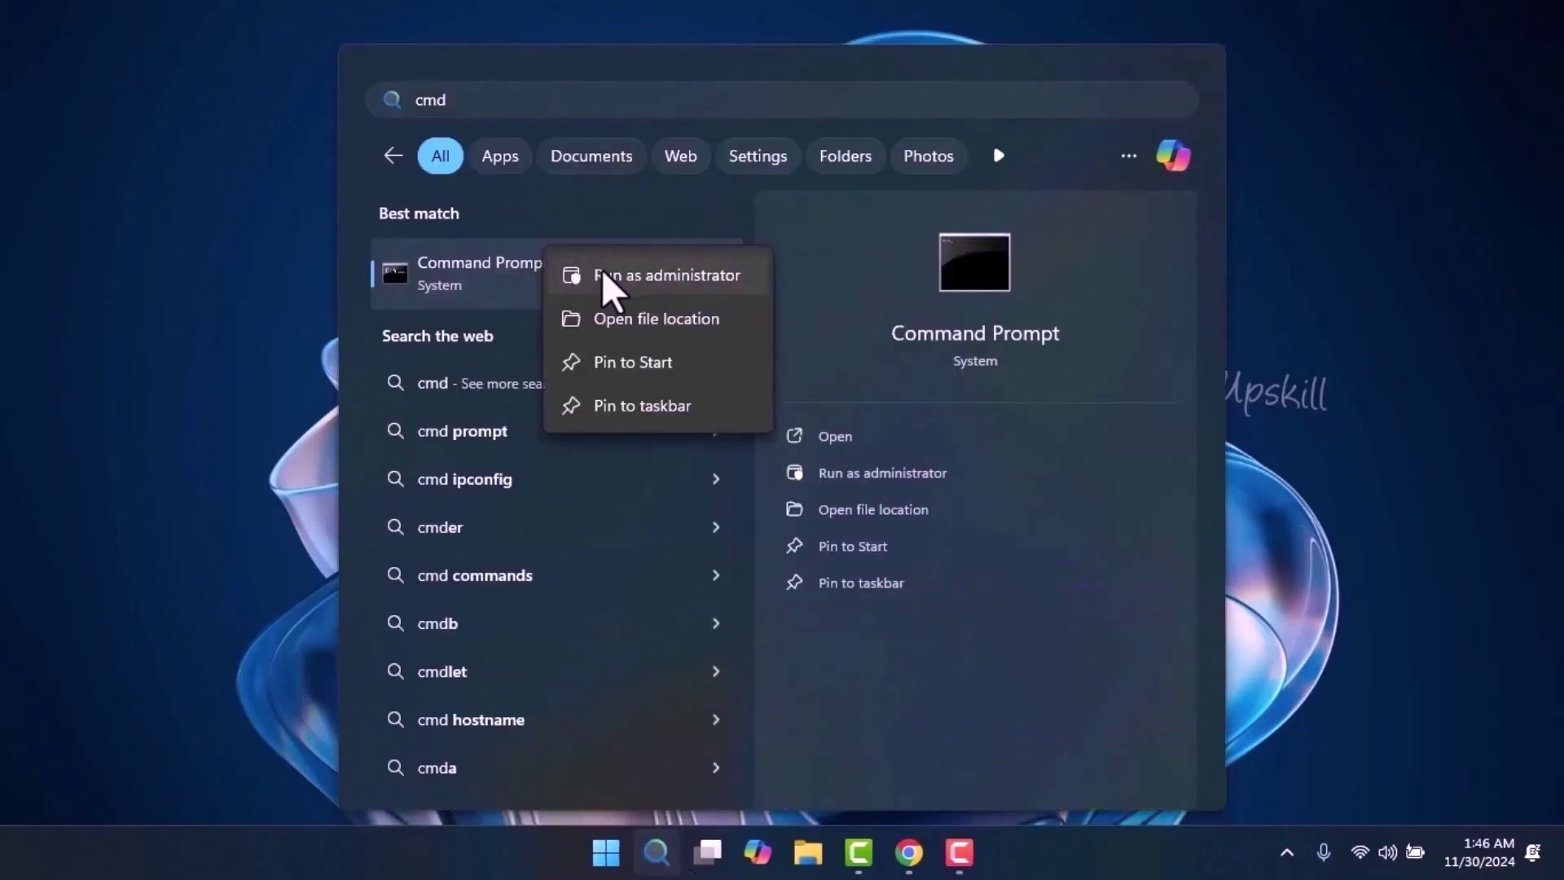
left_click(603, 274)
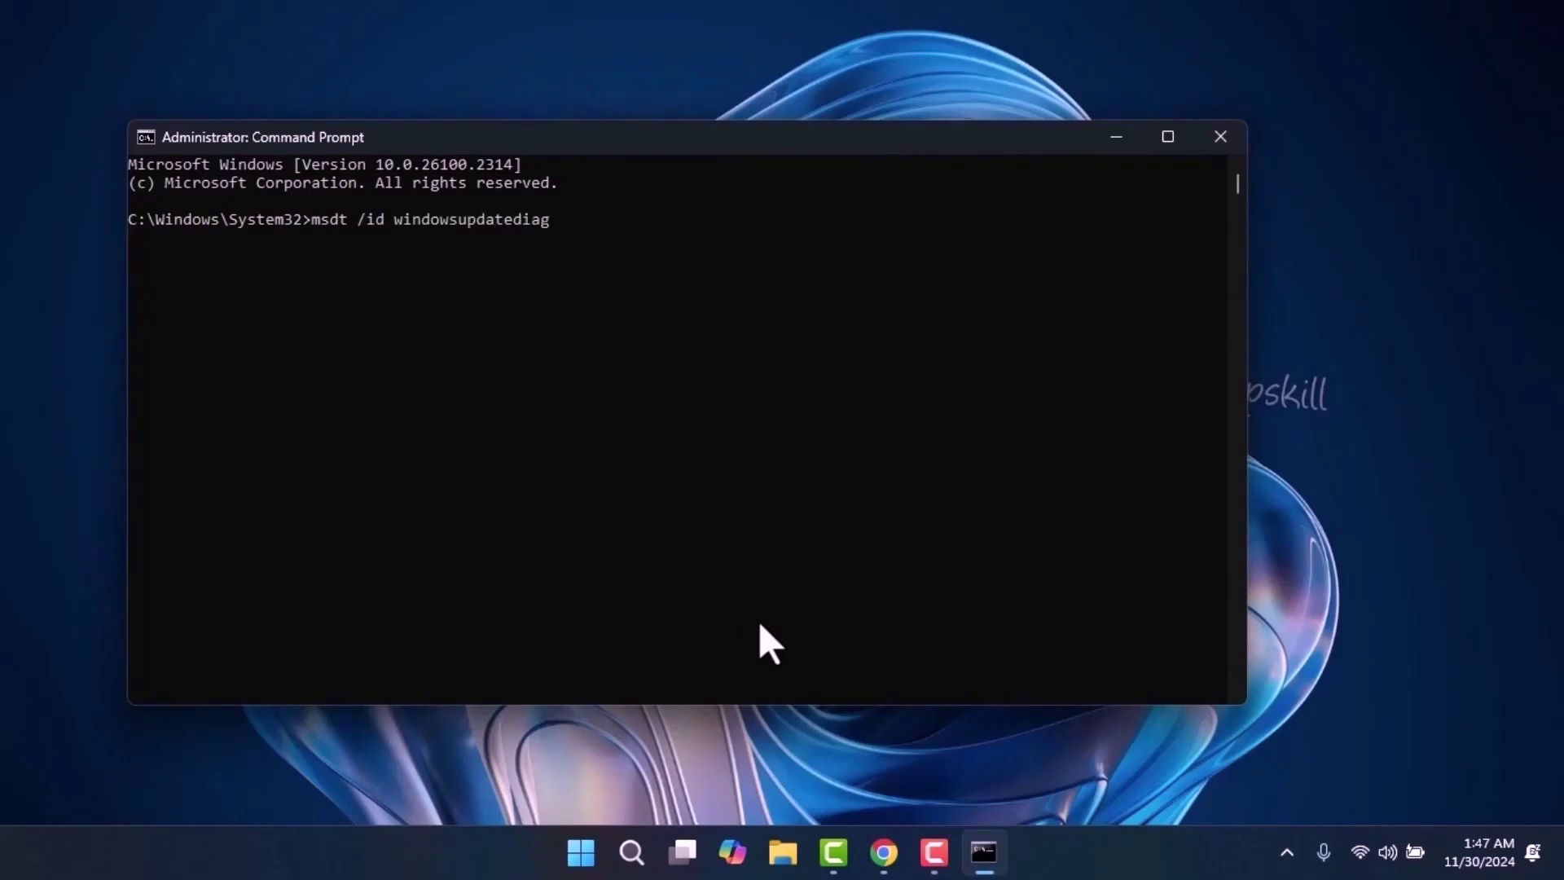
- Run msdt /id WindowsUpdateDiagnostic to launch the Windows Update diagnostic, and close Command Prompt
type("c")
key("Return")
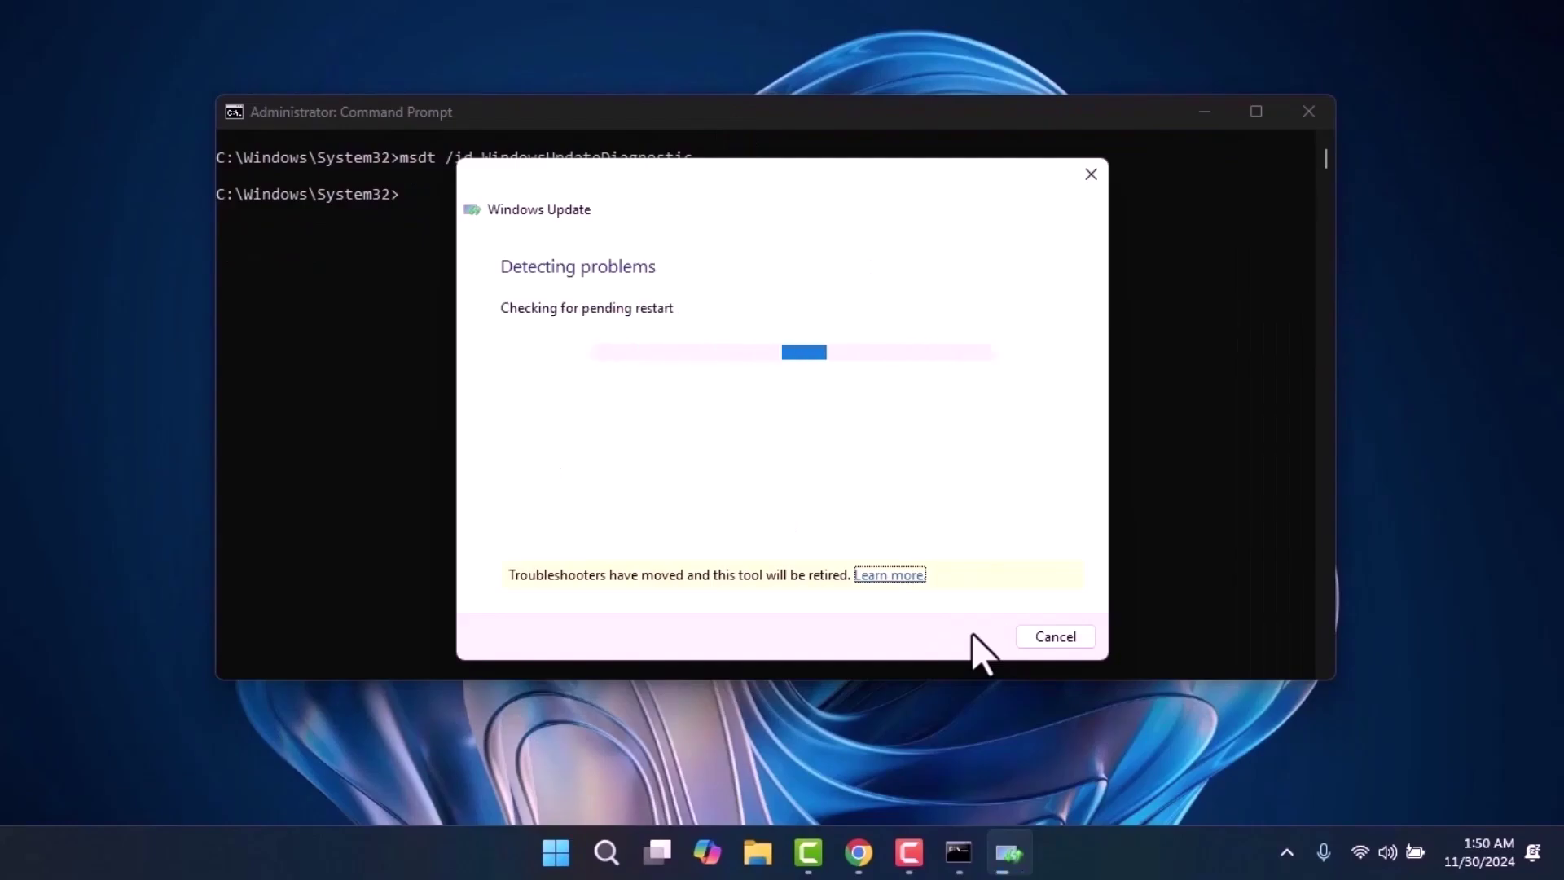
left_click(1308, 112)
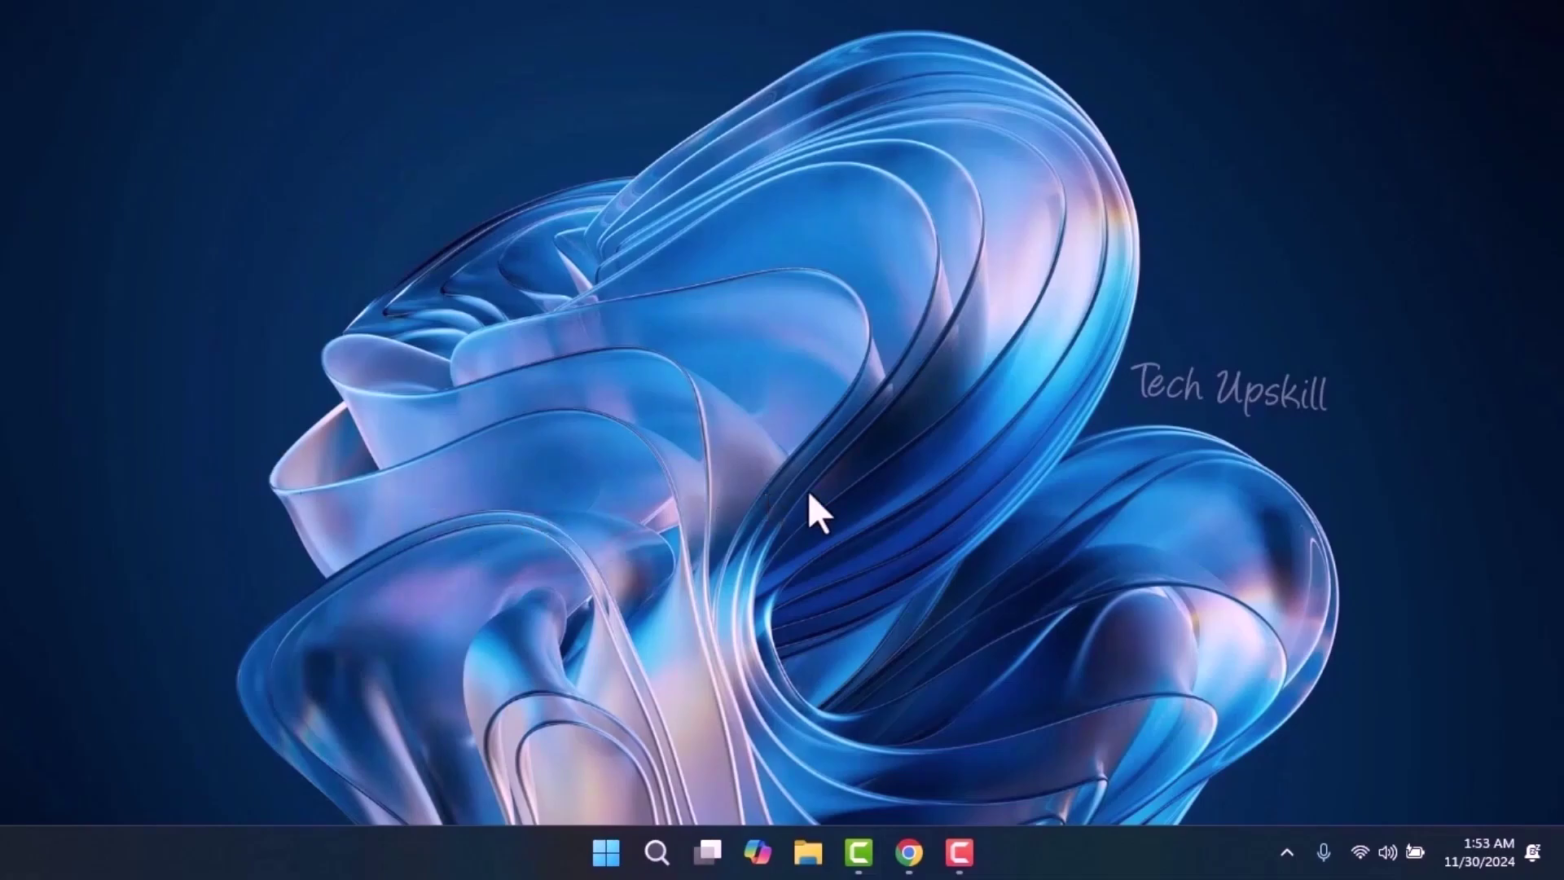
- Search for services.msc and open the Services console
left_click(659, 856)
type("services")
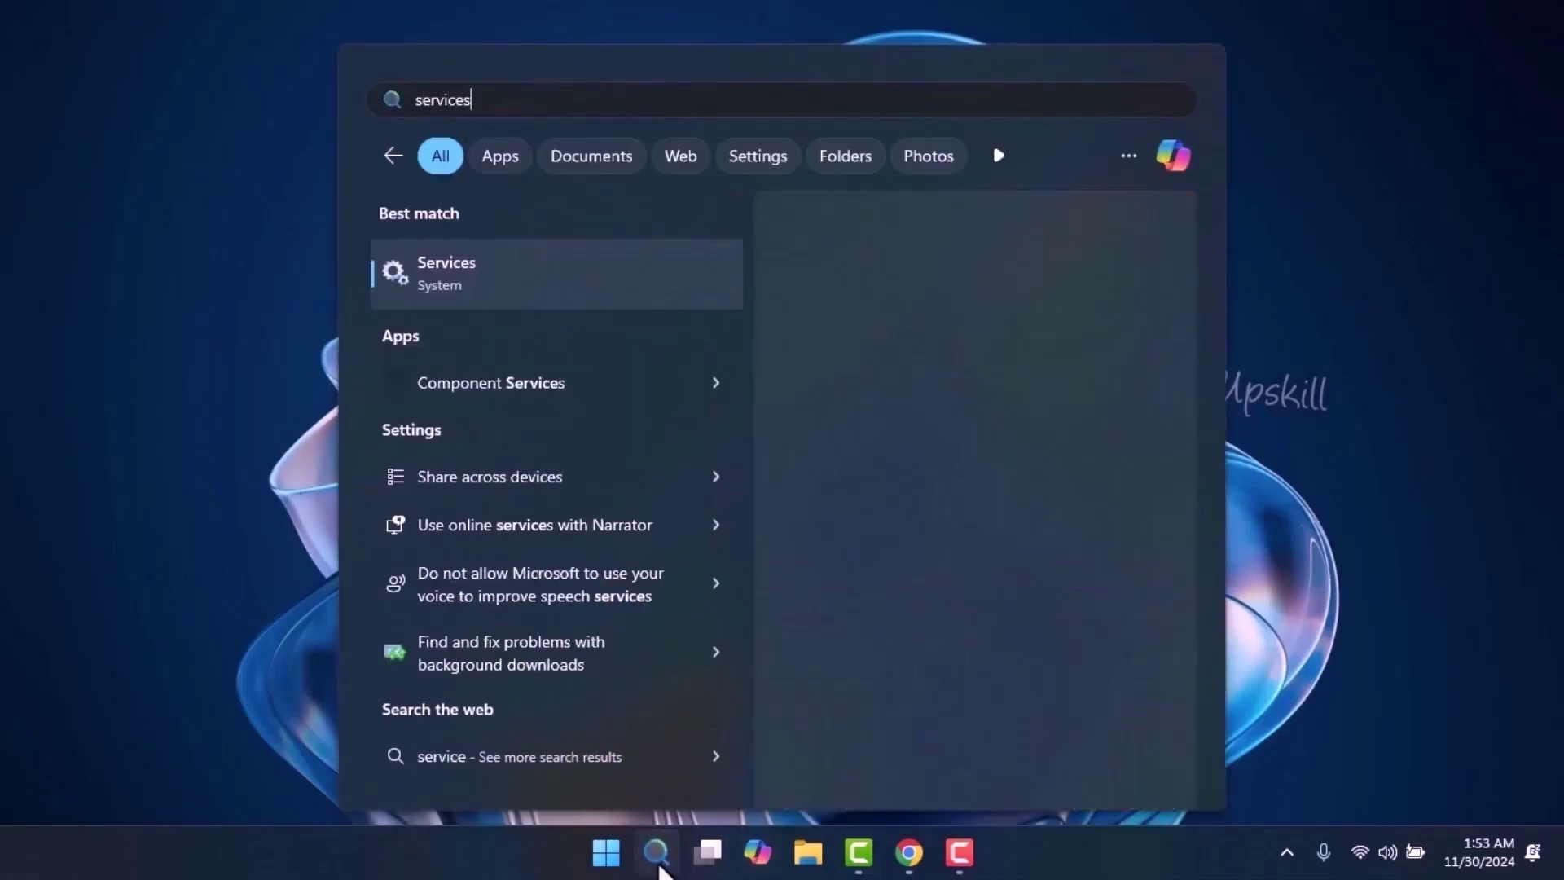
type(".msc")
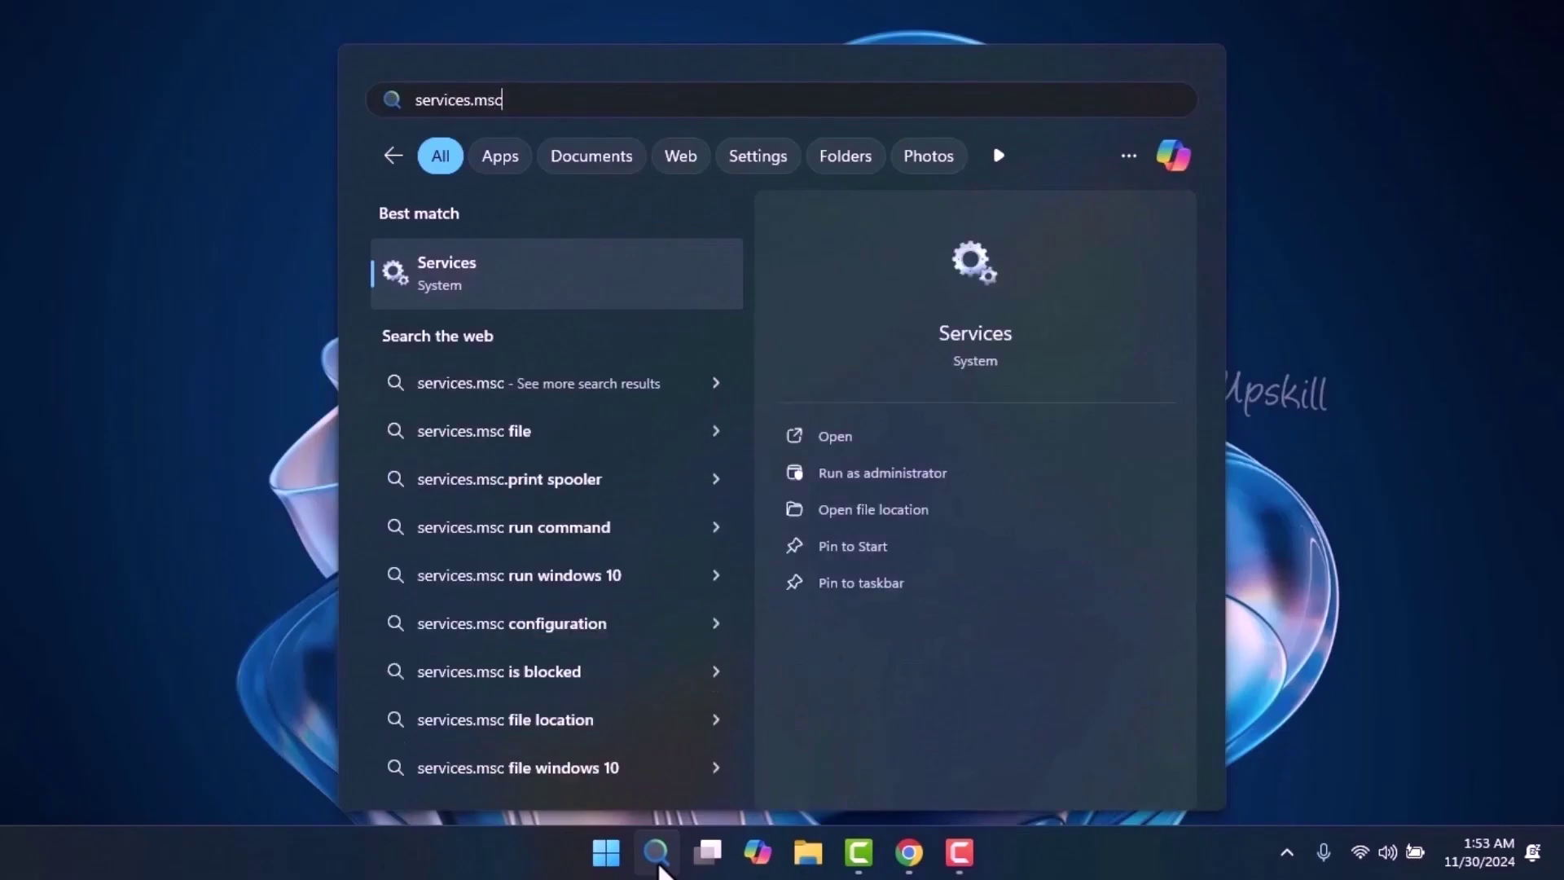
key("Return")
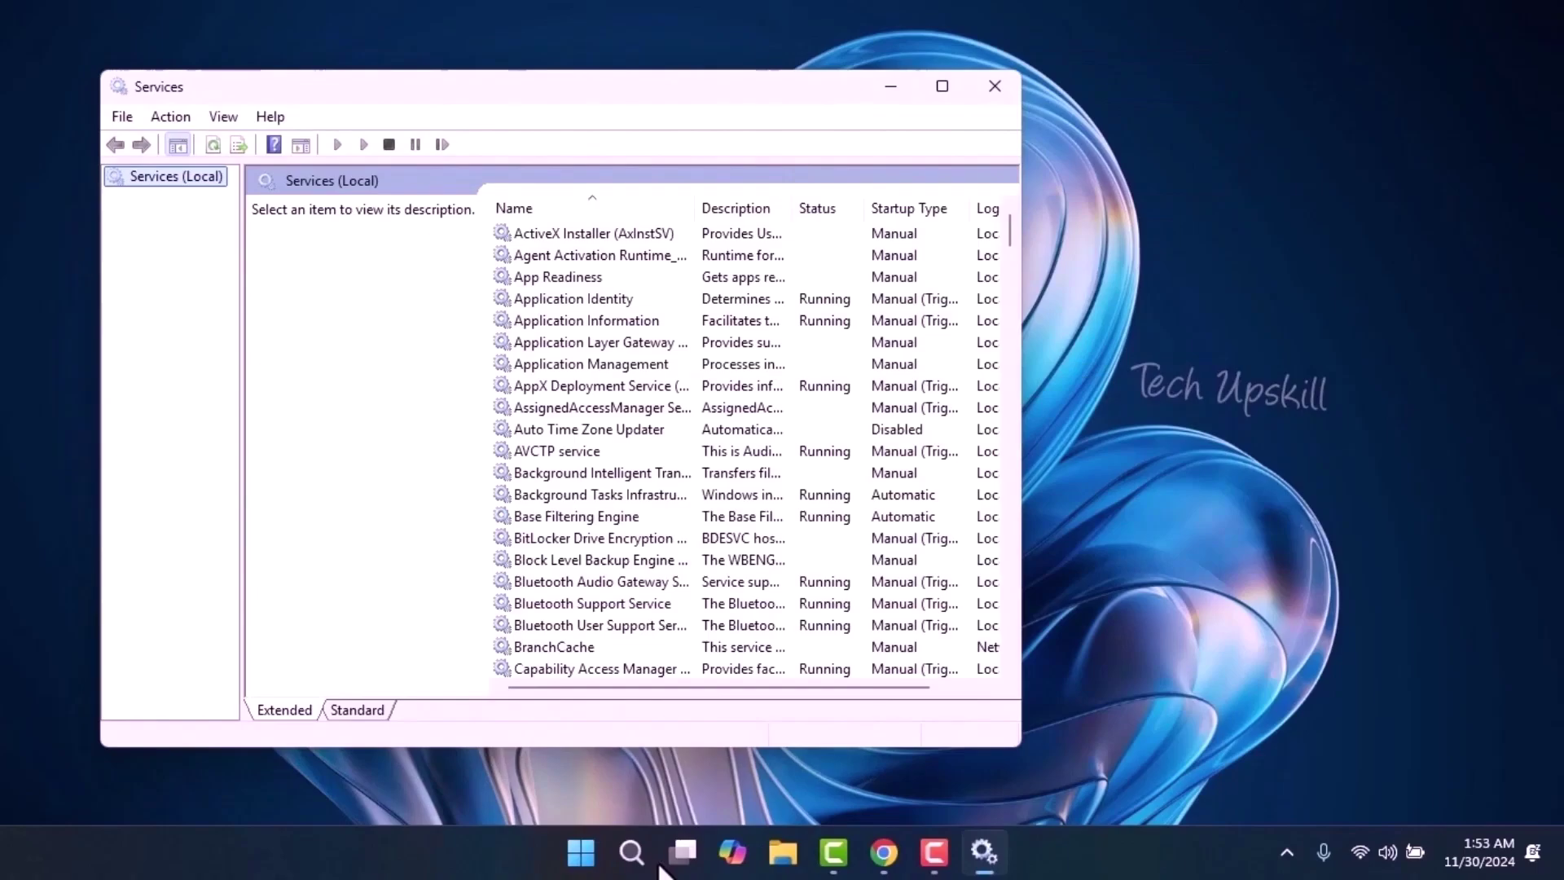
- Locate the Windows Update service in the services list and open its properties
left_click(644, 340)
scroll(604, 433, "down", 4)
key("w")
scroll(643, 392, "down", 1)
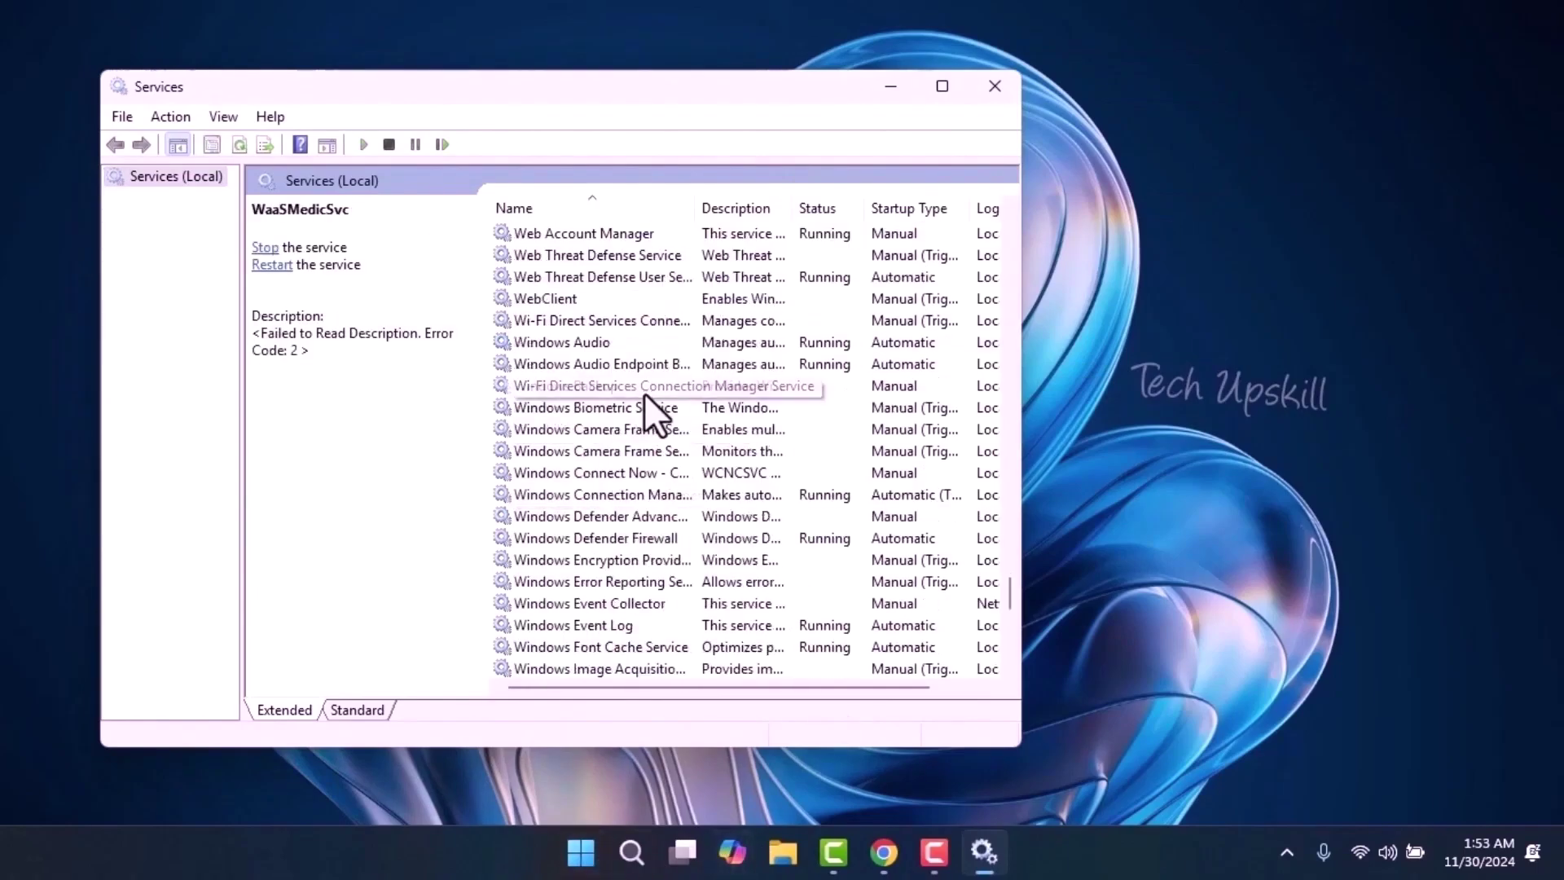
scroll(649, 402, "up", 1)
scroll(638, 633, "down", 8)
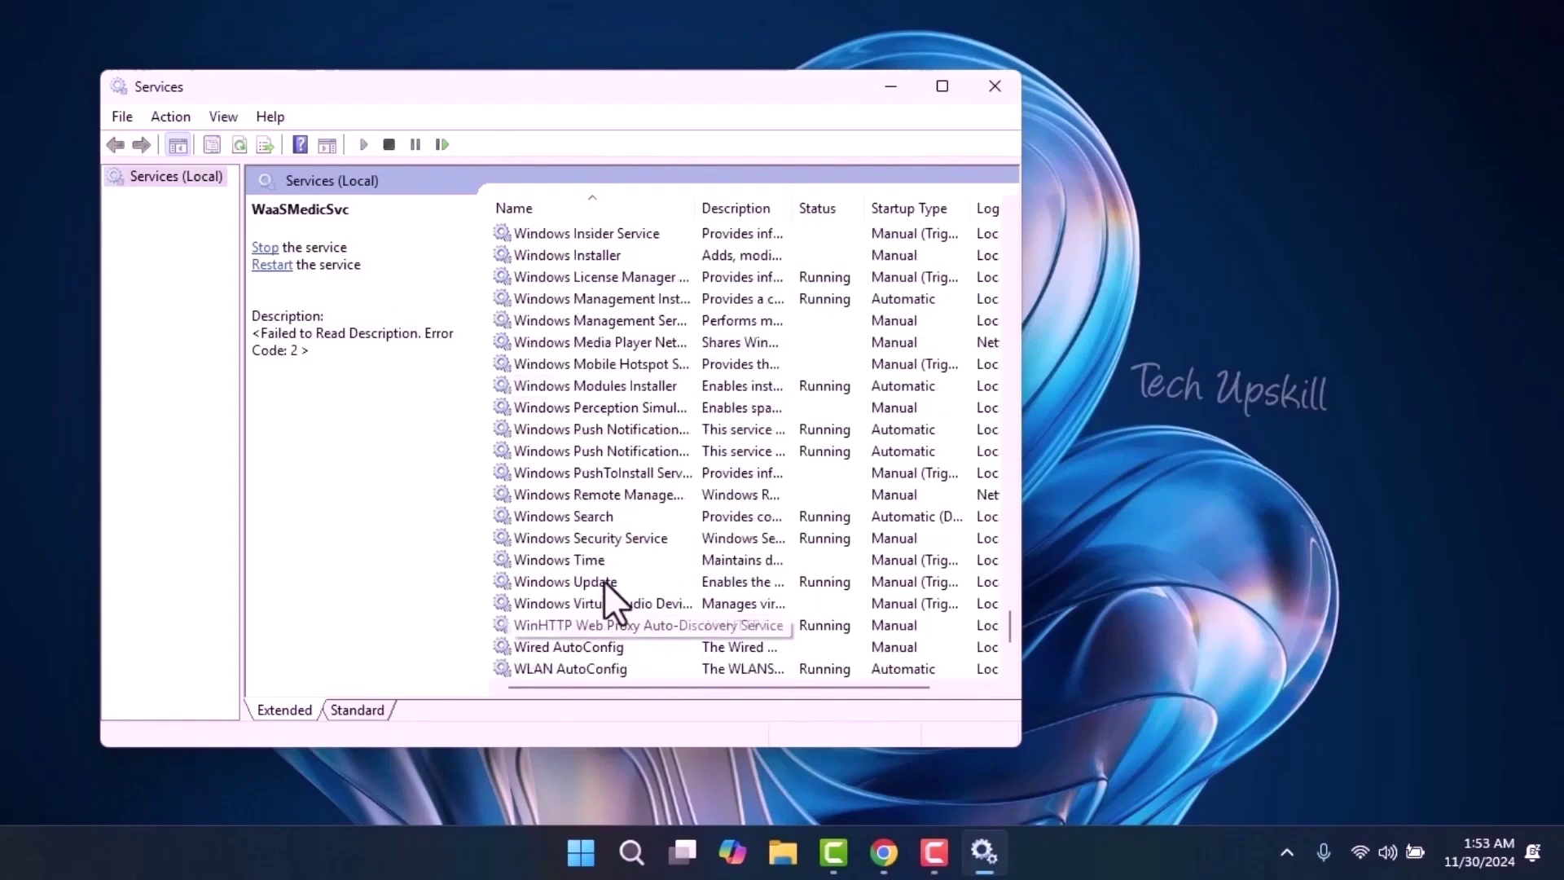
left_click(609, 581)
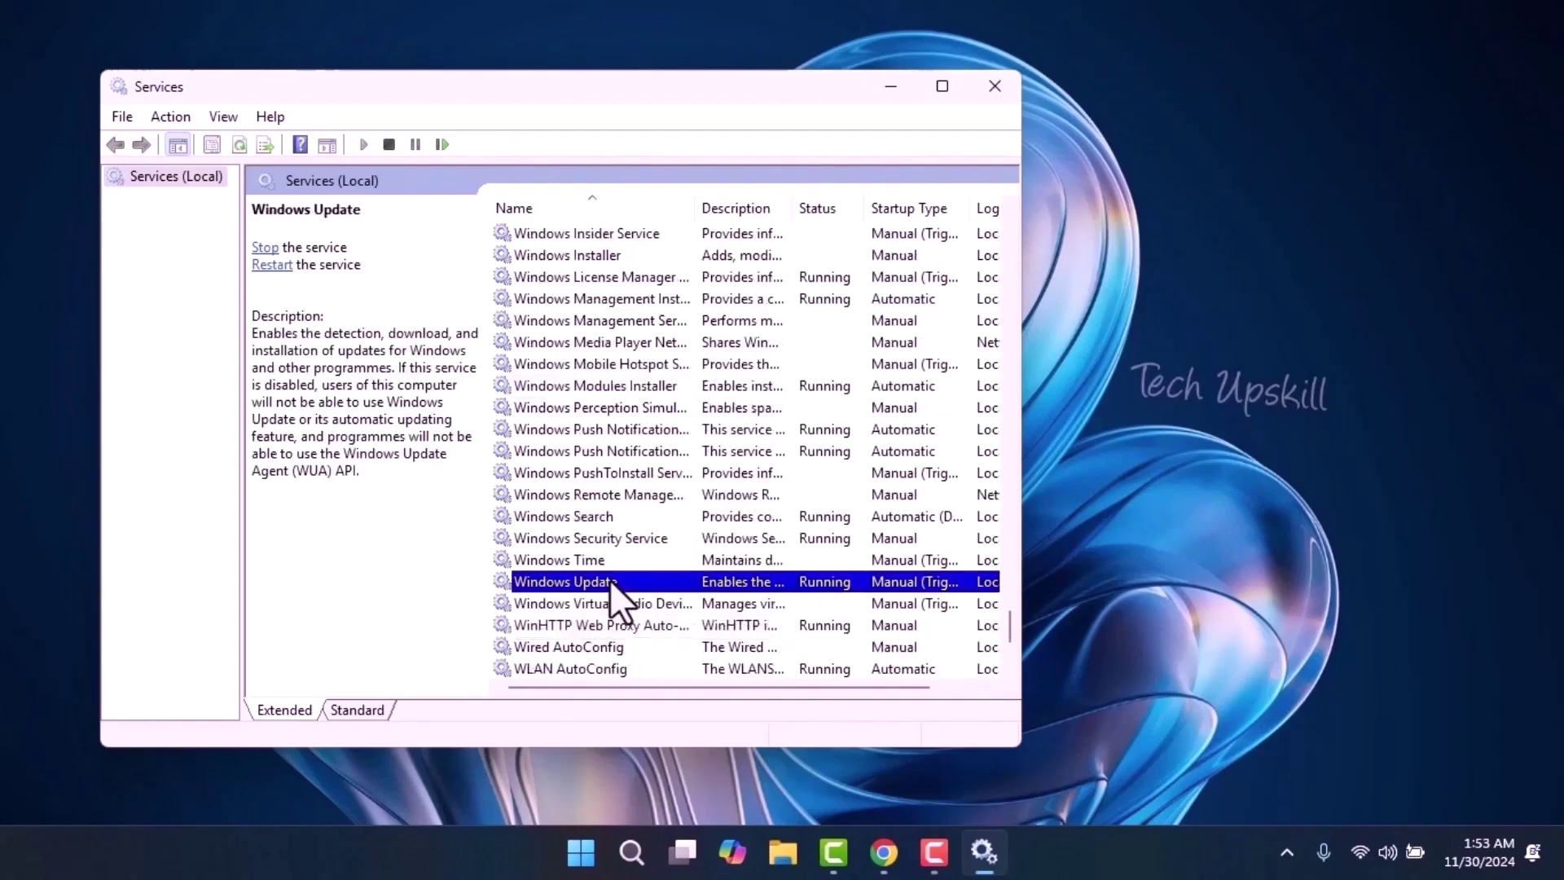
right_click(609, 580)
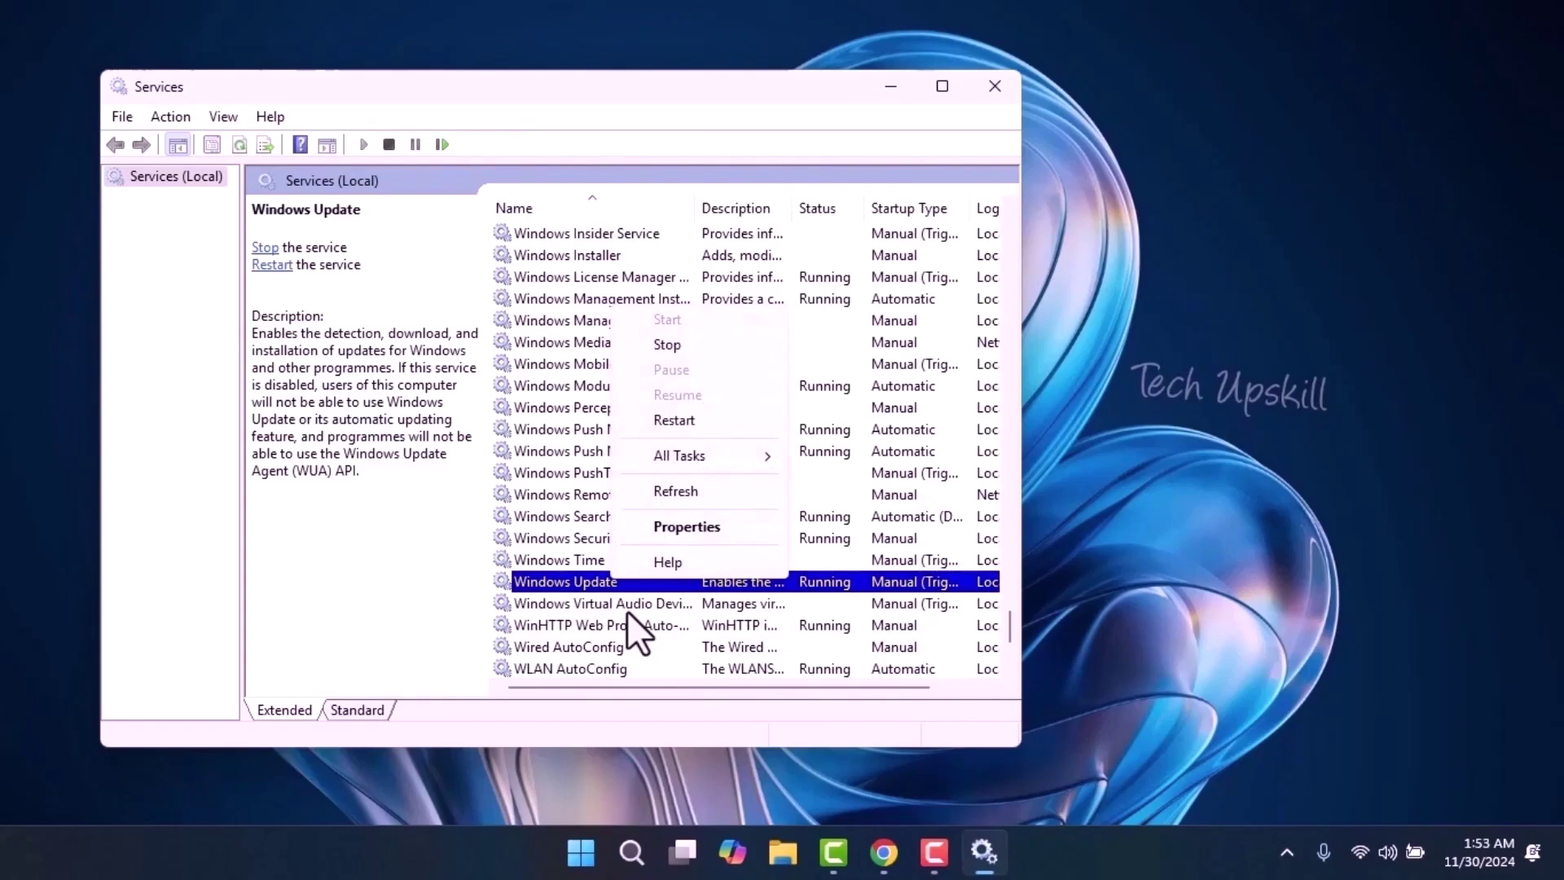
left_click(666, 536)
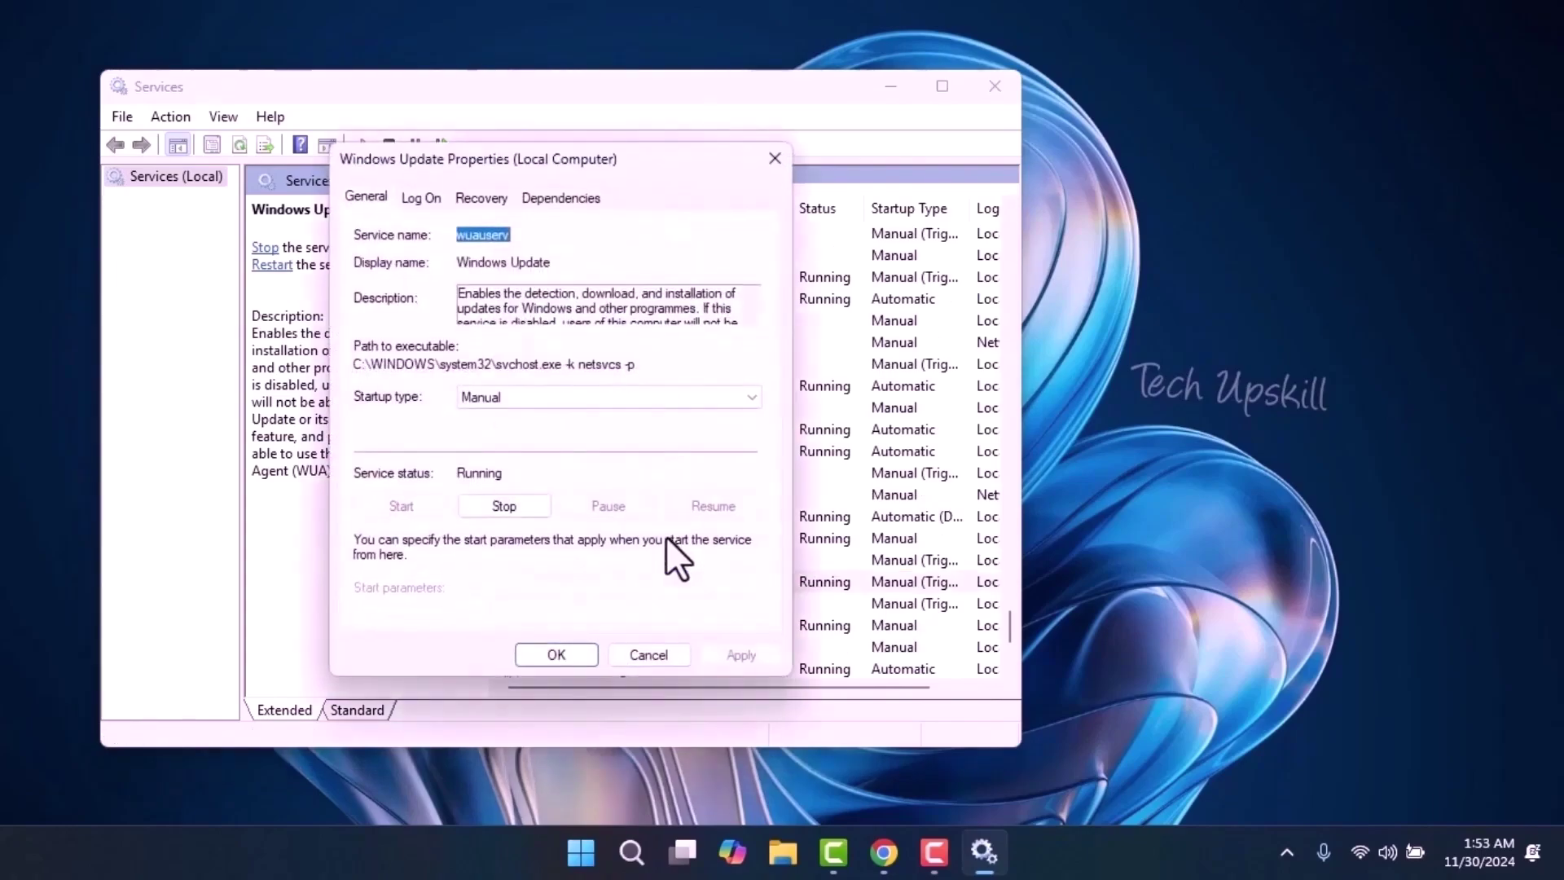
- Set the Windows Update service's startup type to Automatic, confirm it and close the Services console
left_click(589, 391)
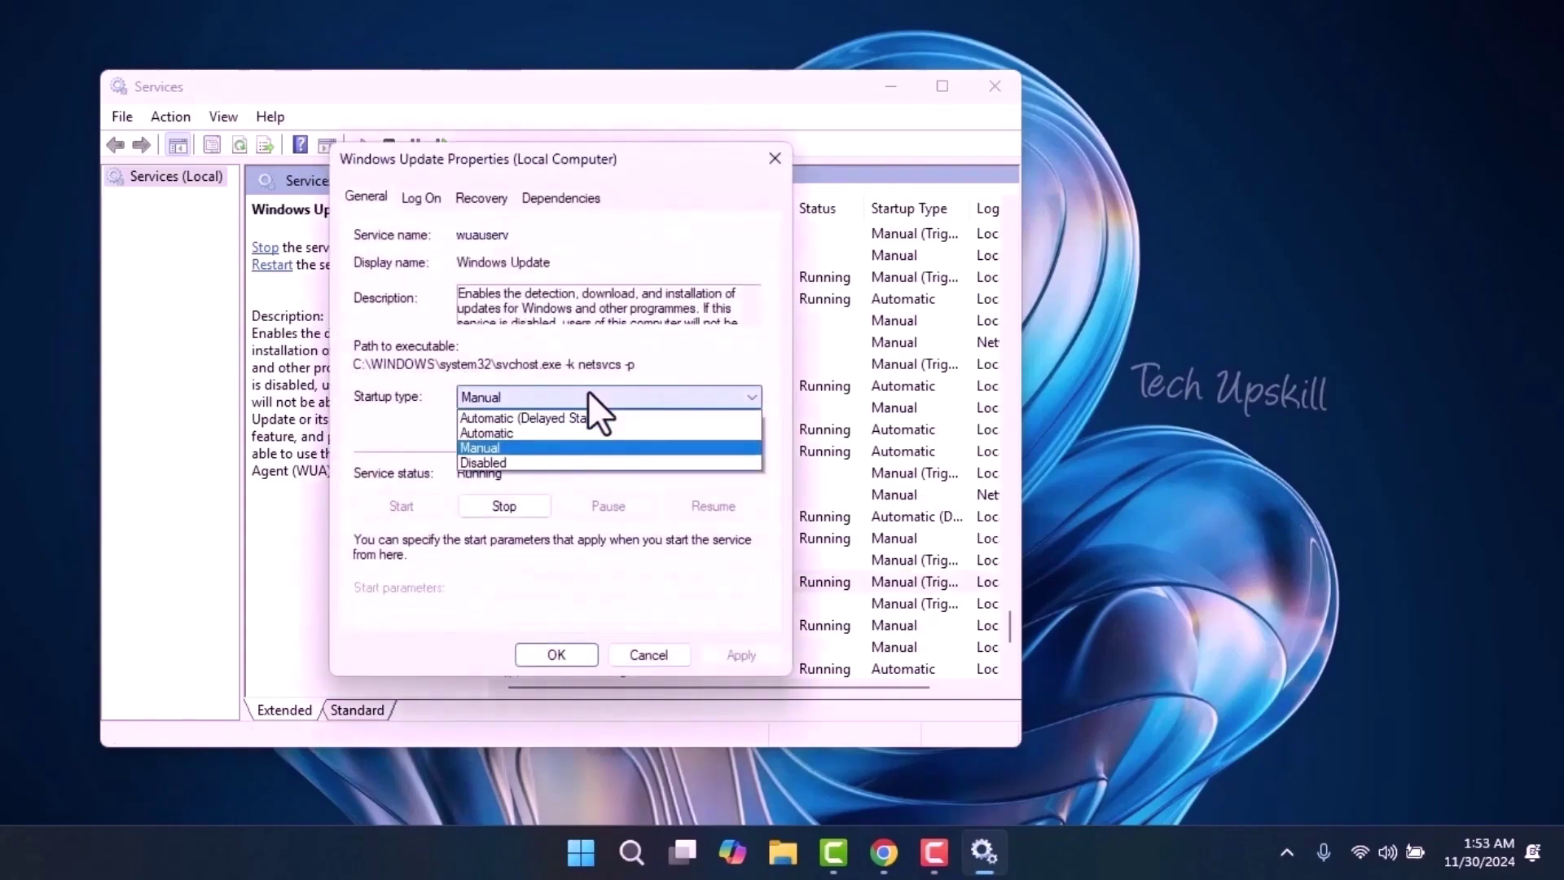
left_click(584, 432)
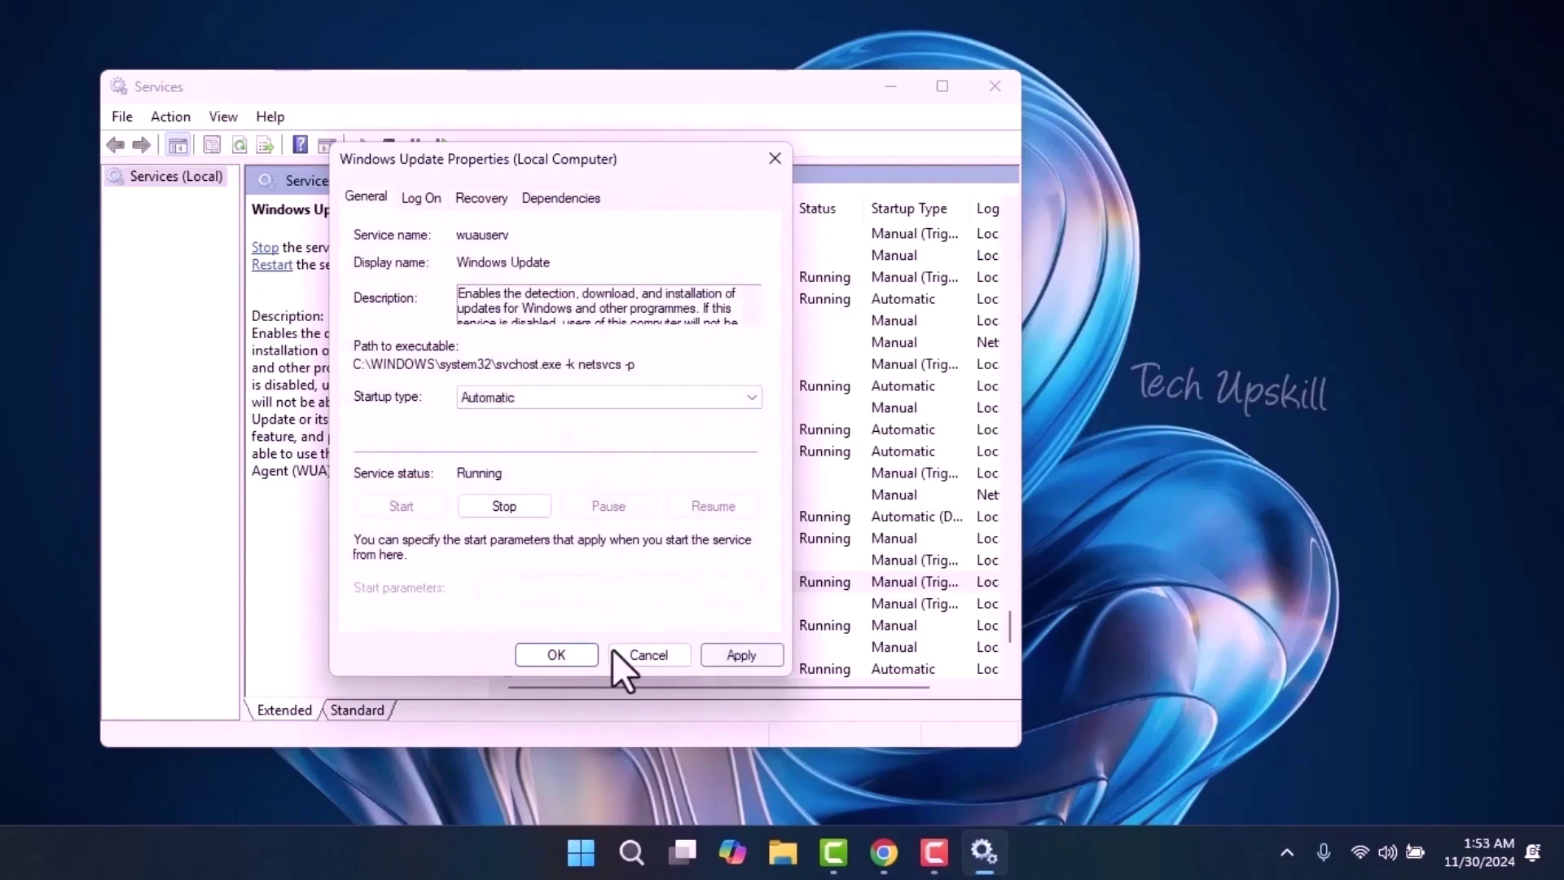
left_click(574, 656)
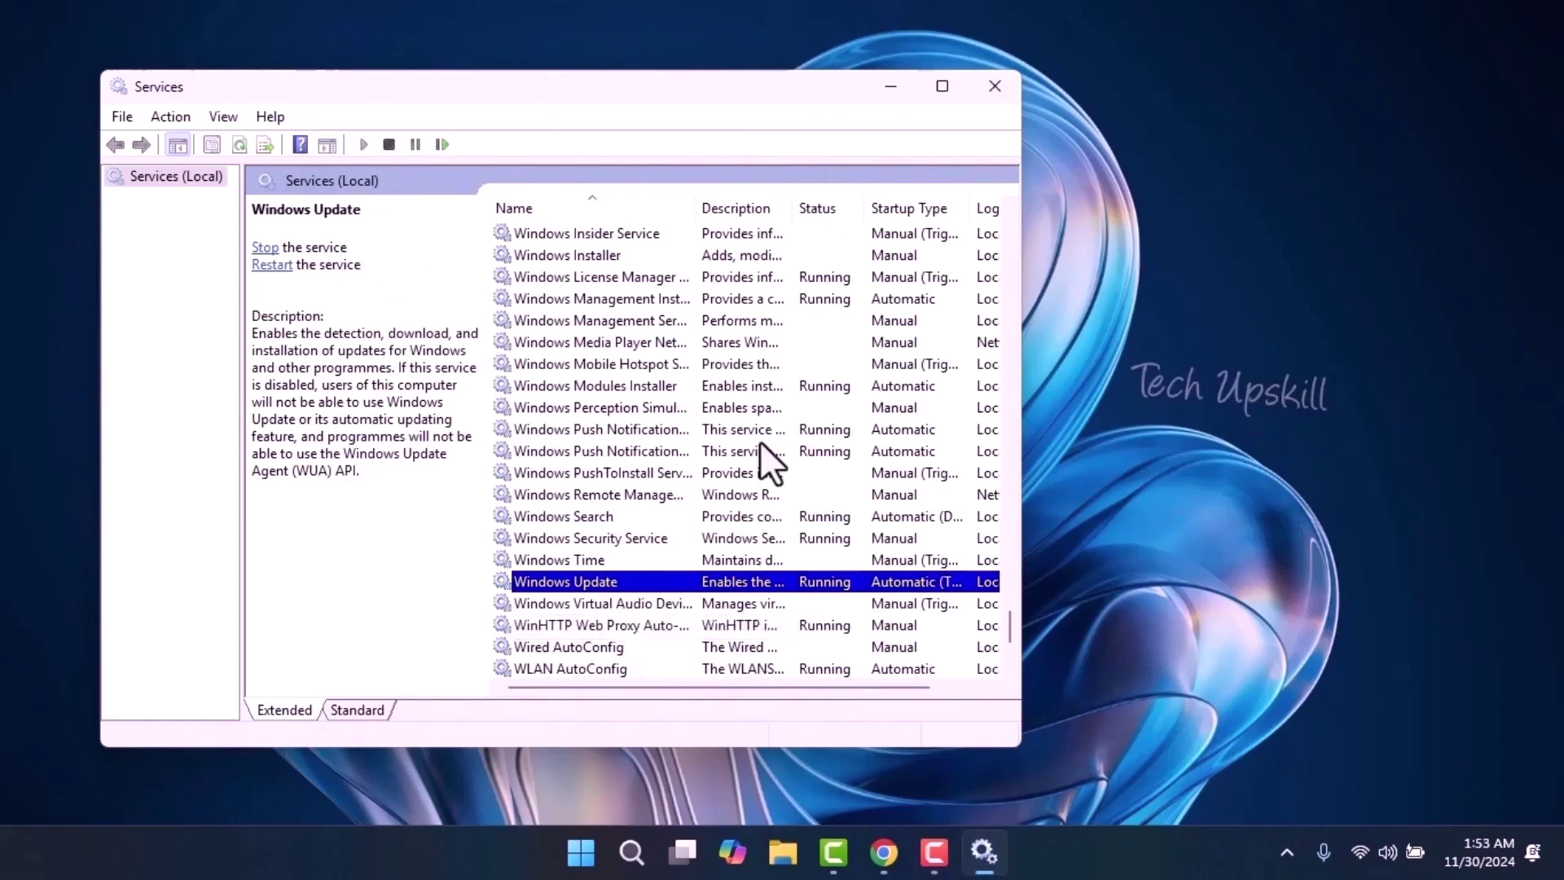
left_click(995, 81)
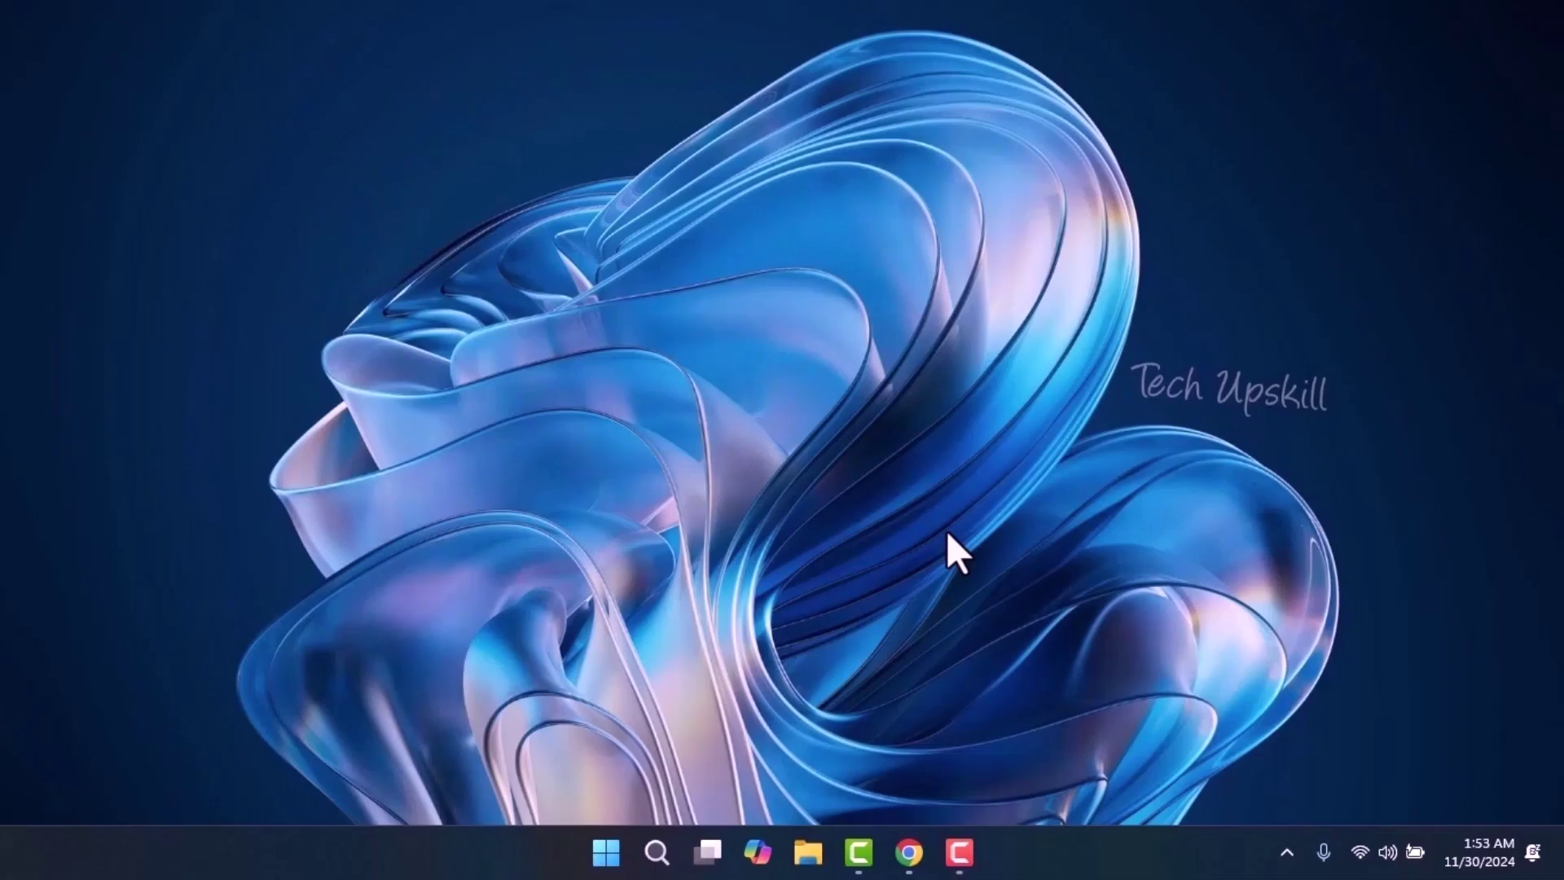
- In the date and time settings, turn automatic time setting off and on again, and check the time zone choices
right_click(1499, 851)
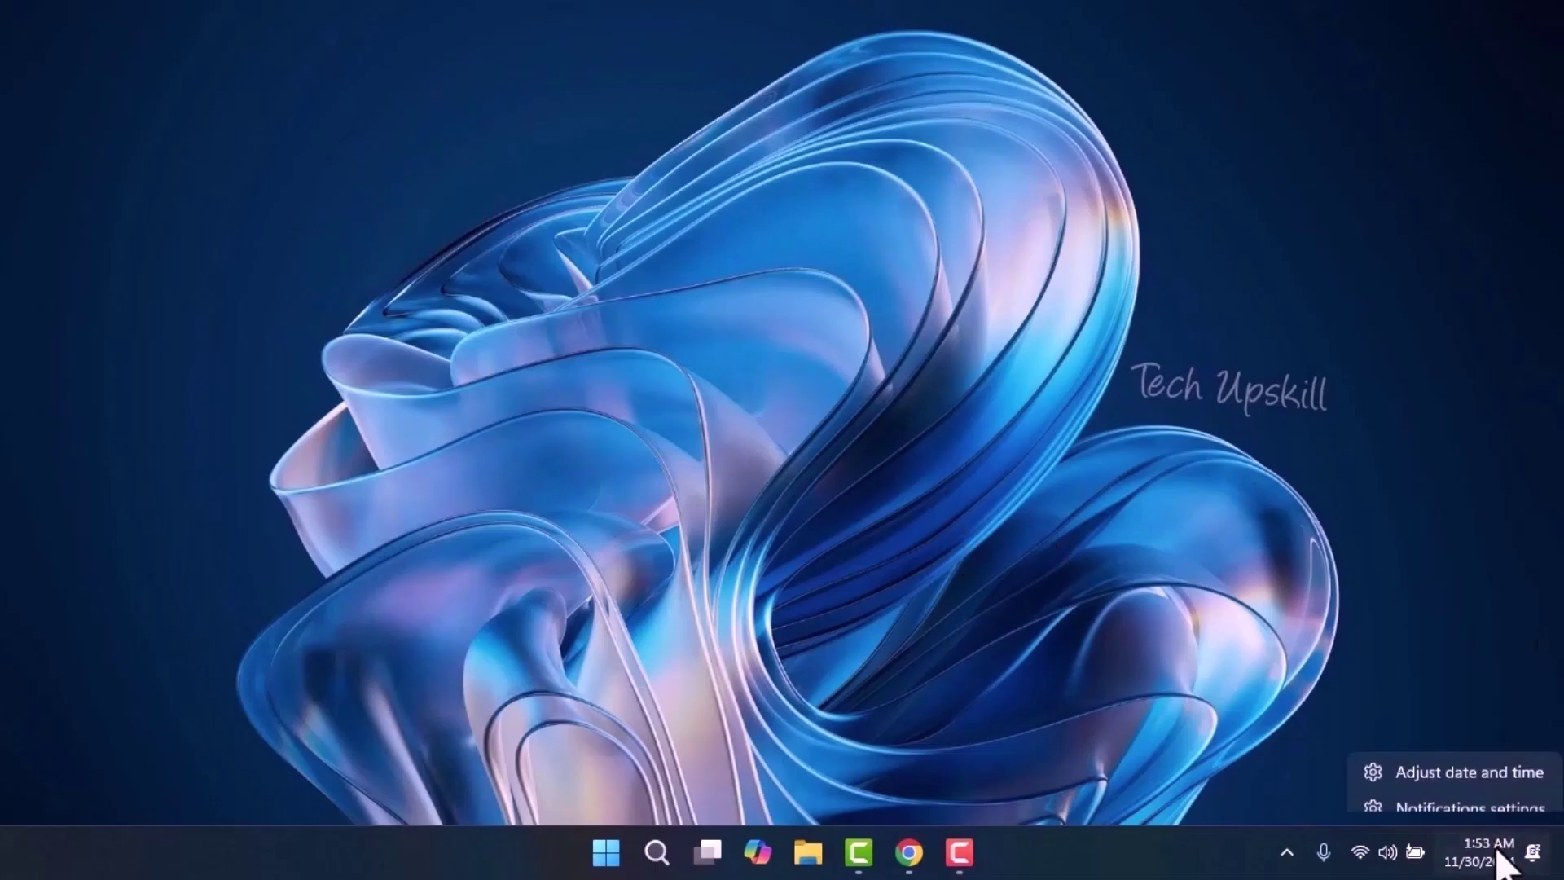
left_click(1461, 756)
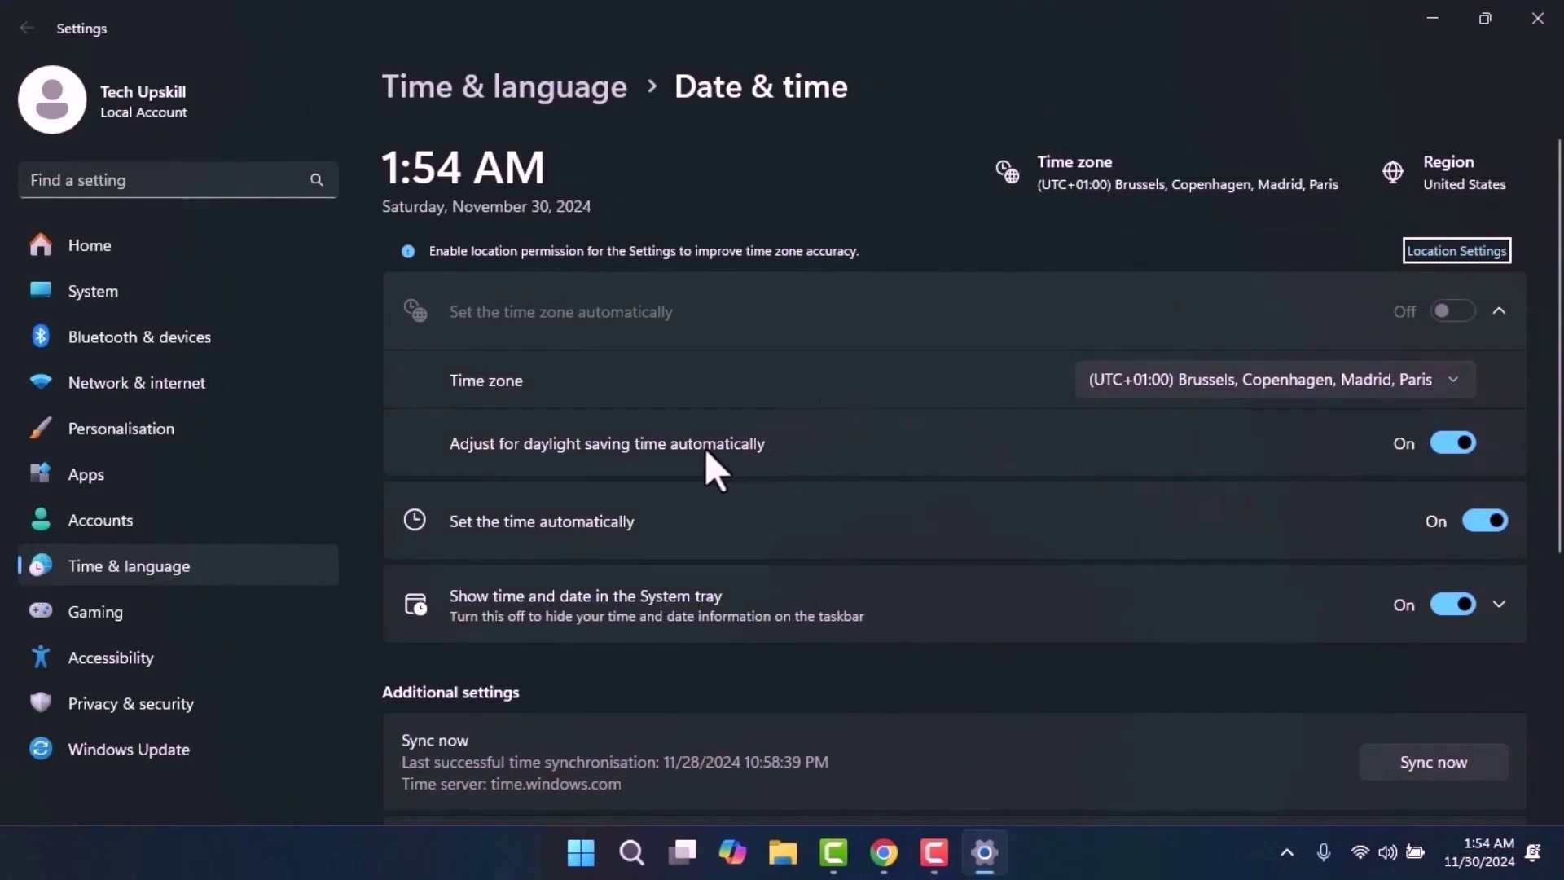
left_click(1490, 526)
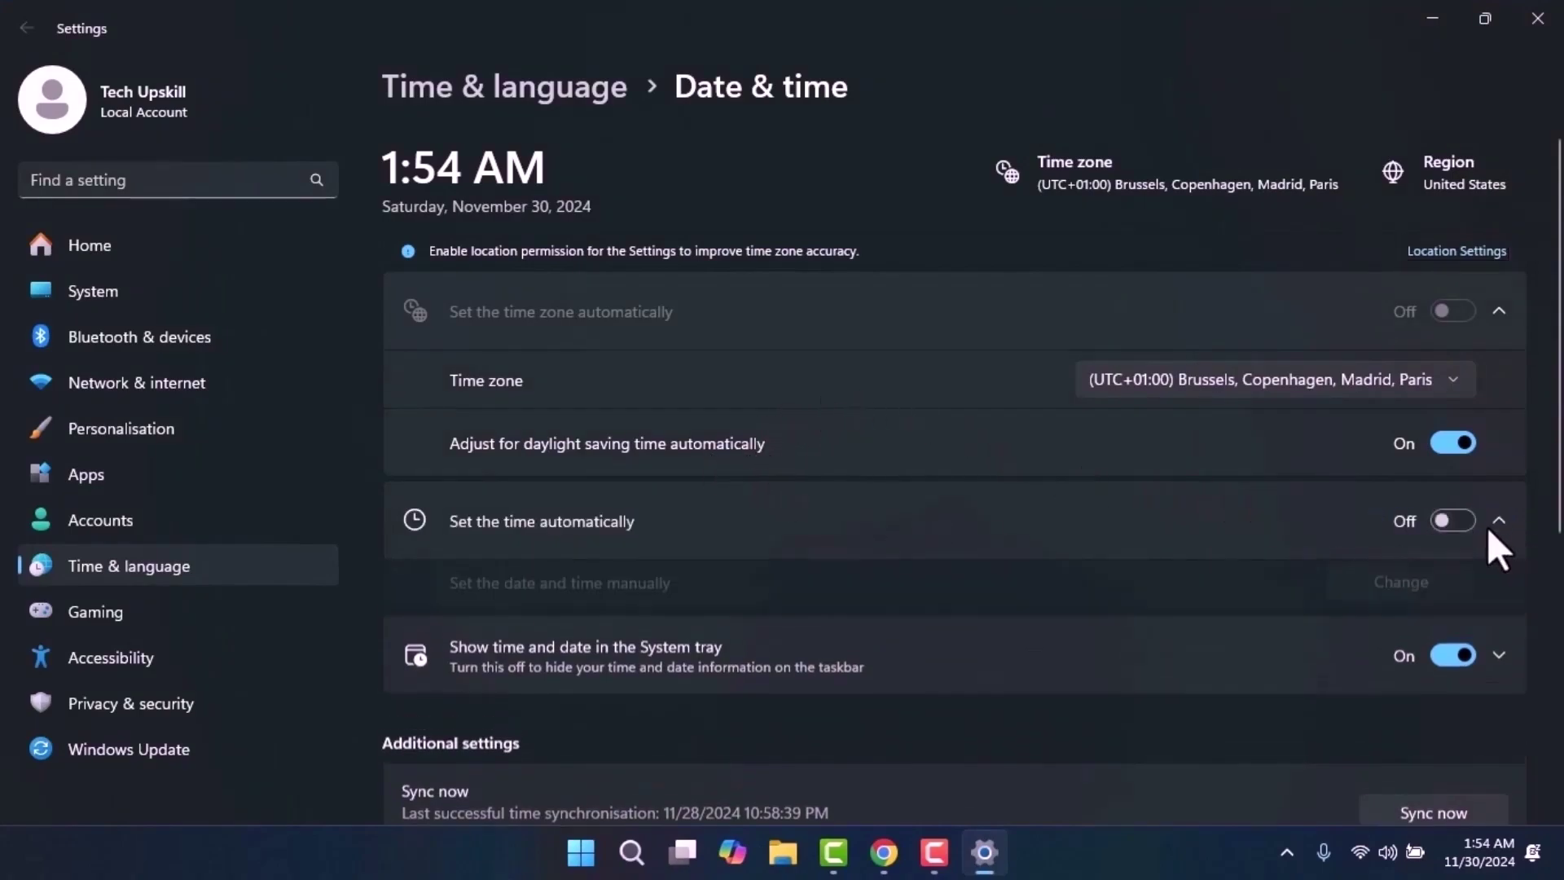
left_click(1447, 521)
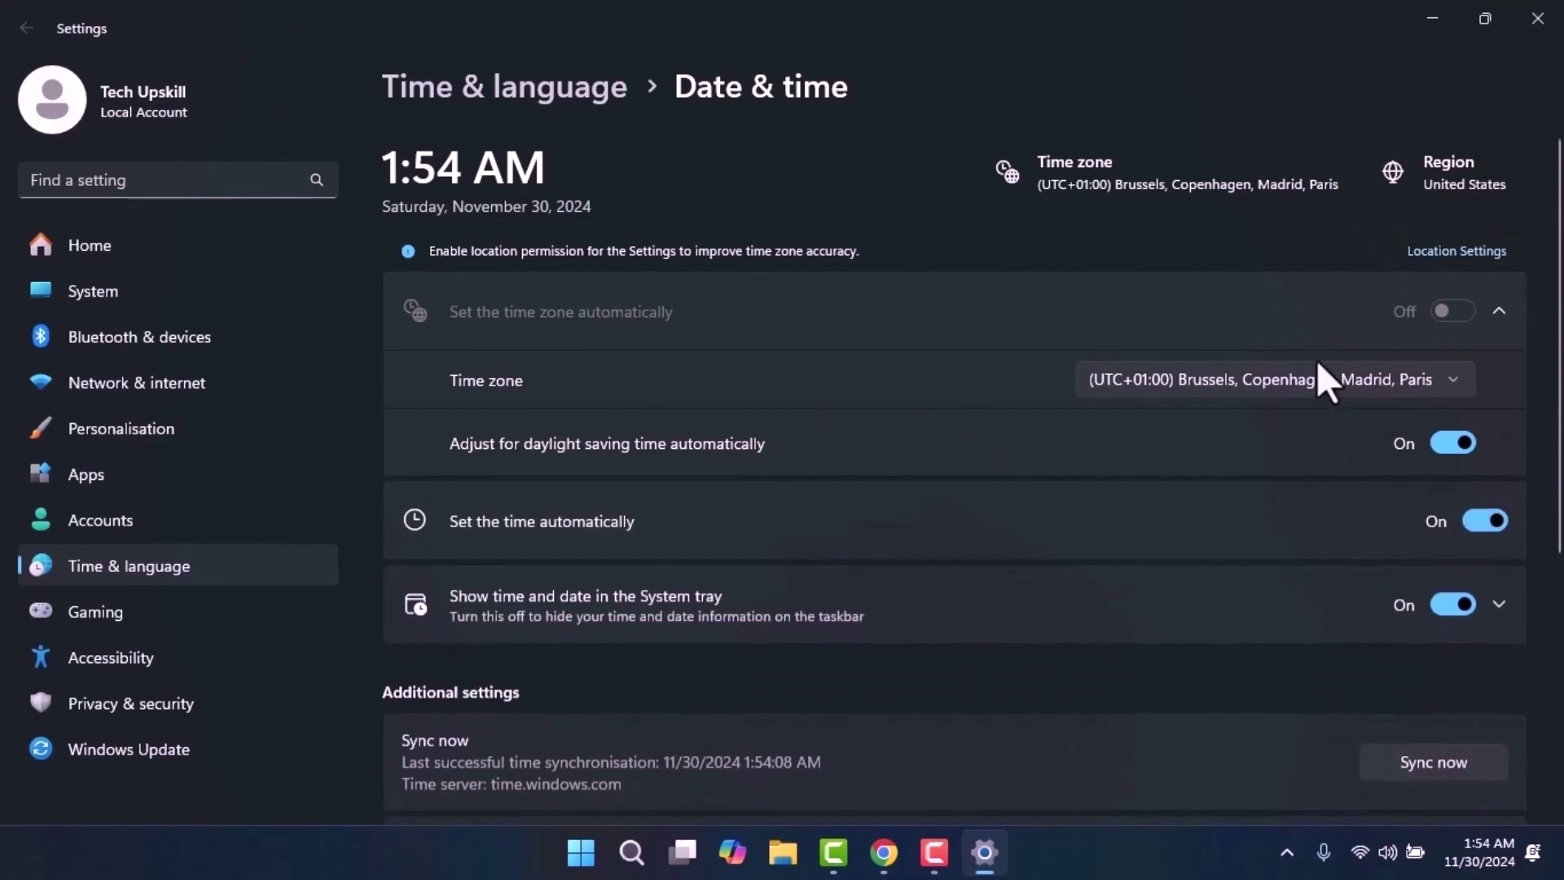
left_click(1289, 374)
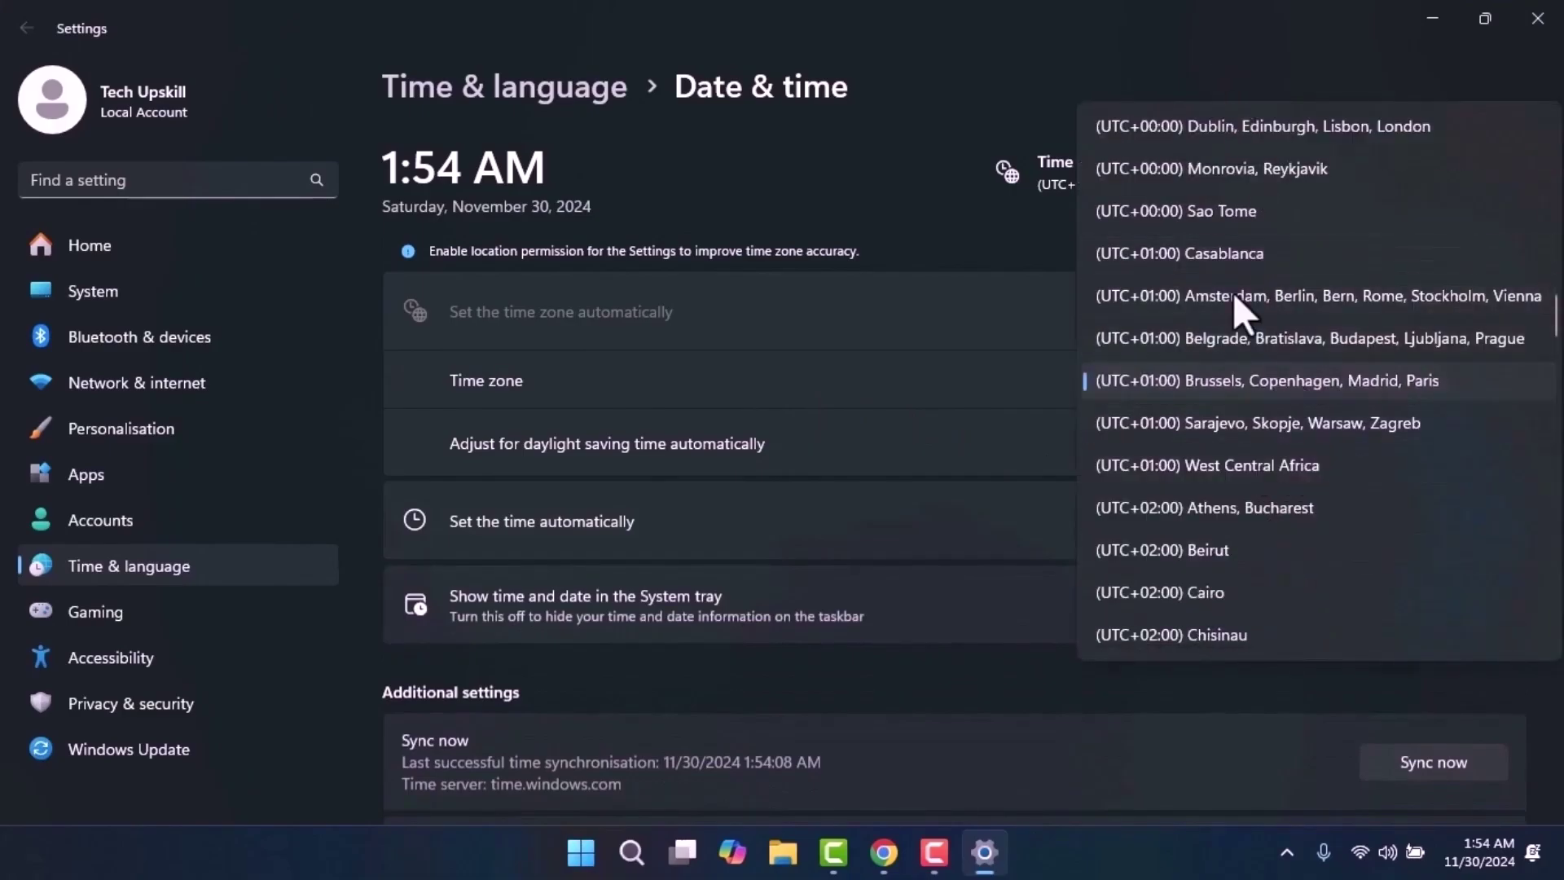
left_click(929, 377)
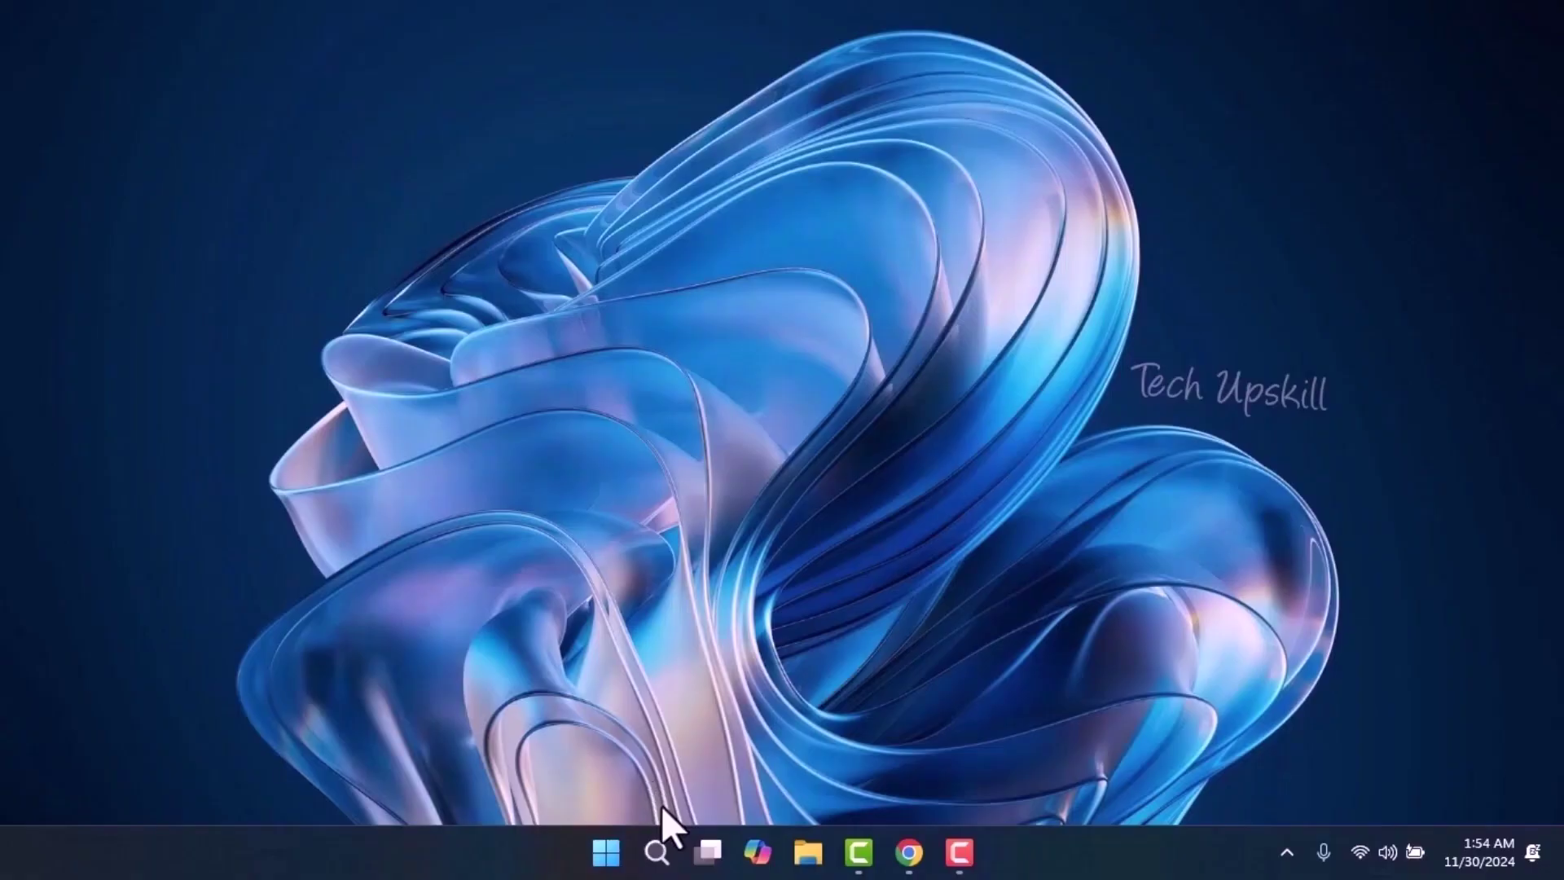
- Search for notepad and open Notepad
left_click(658, 851)
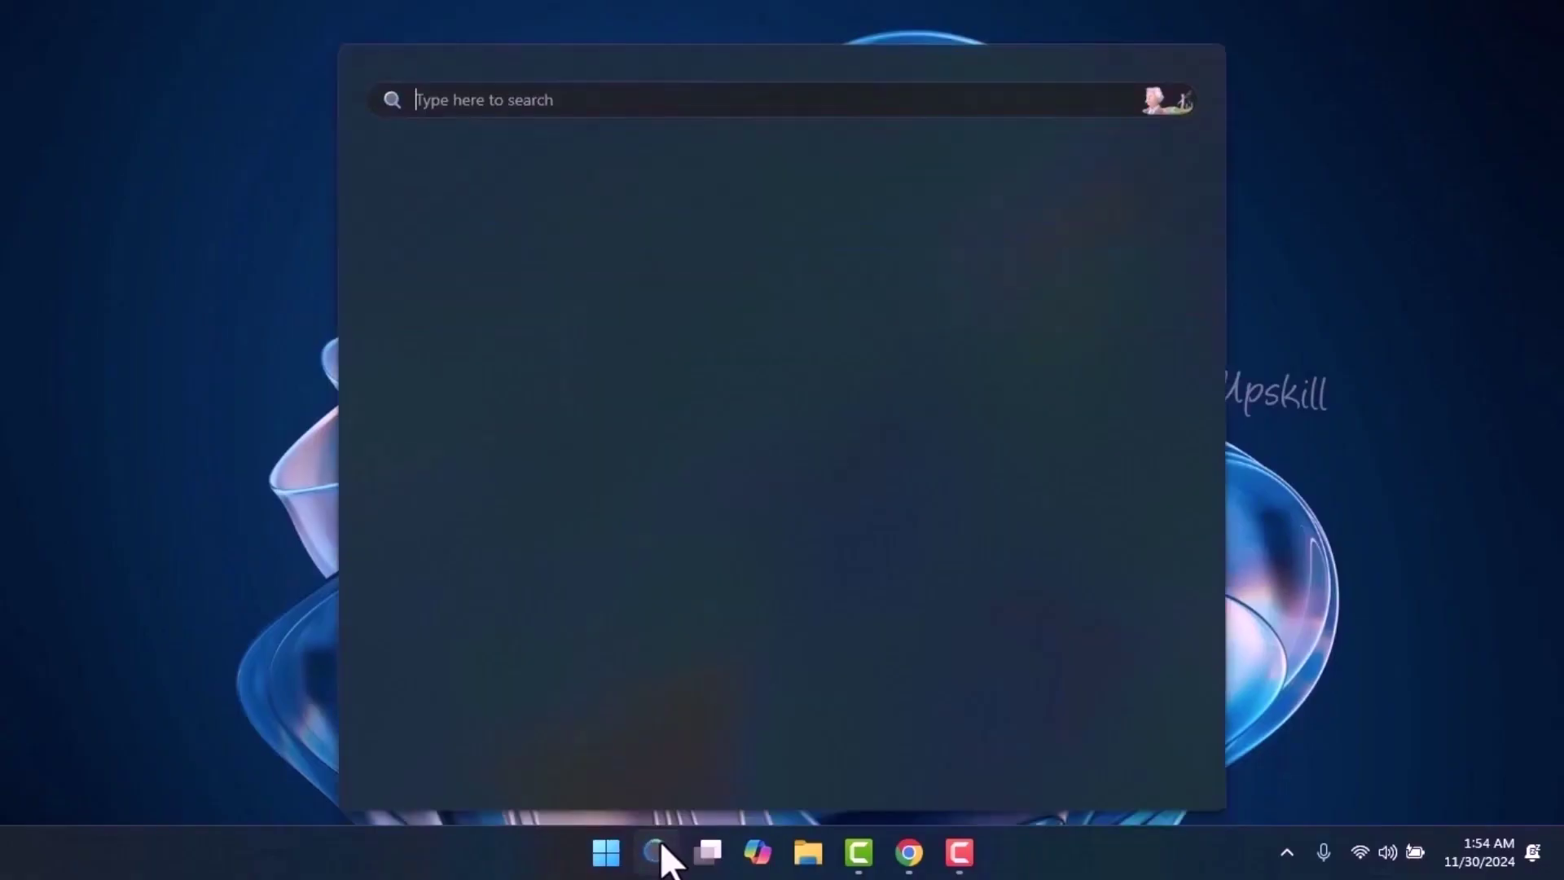
type("notepad")
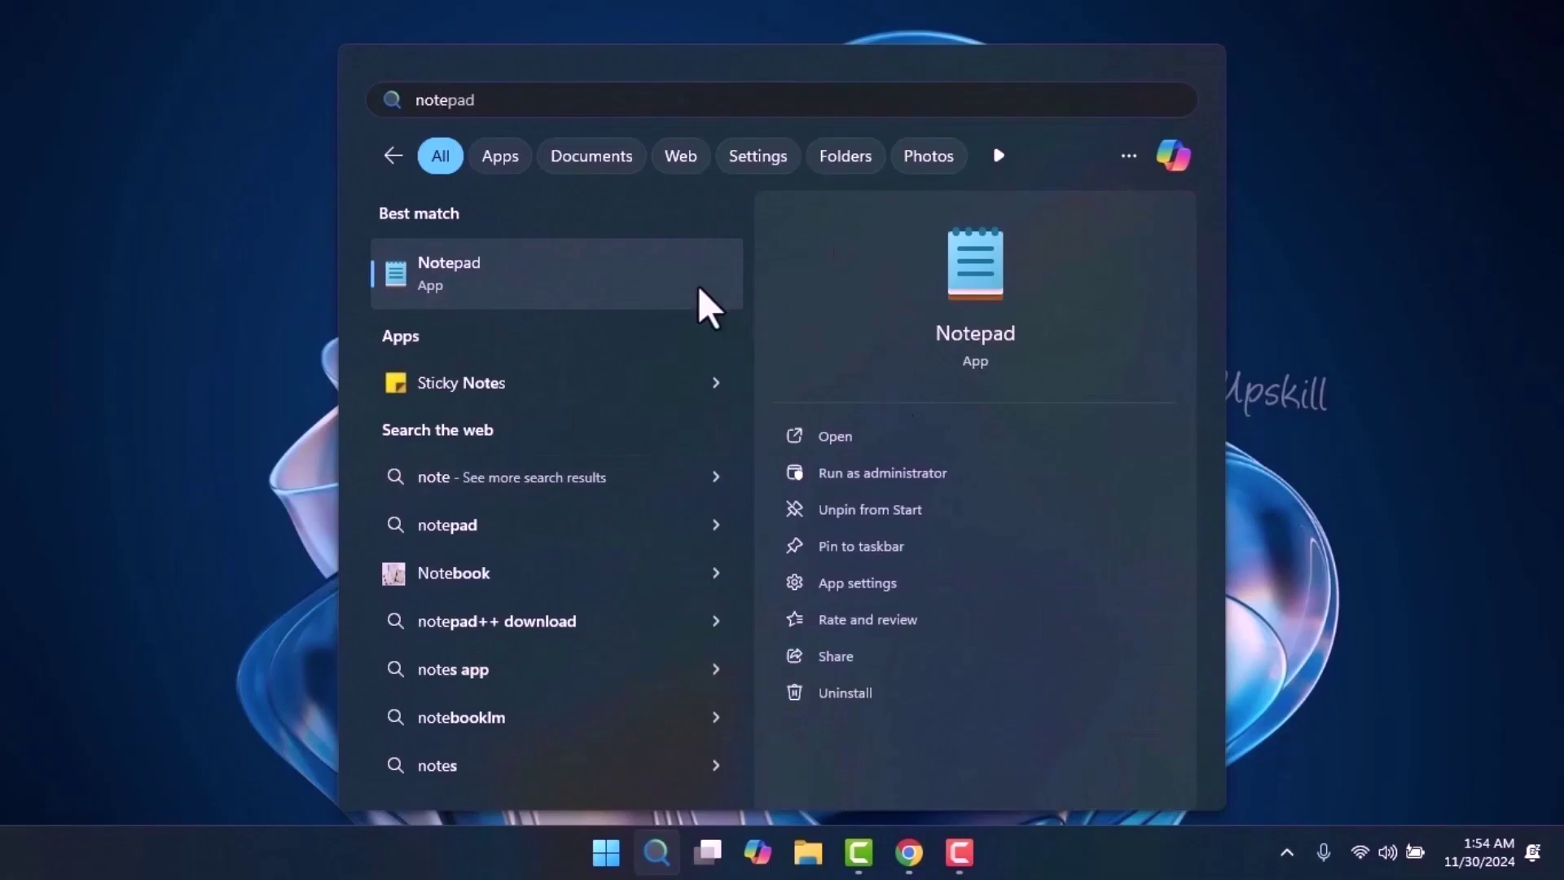
left_click(709, 304)
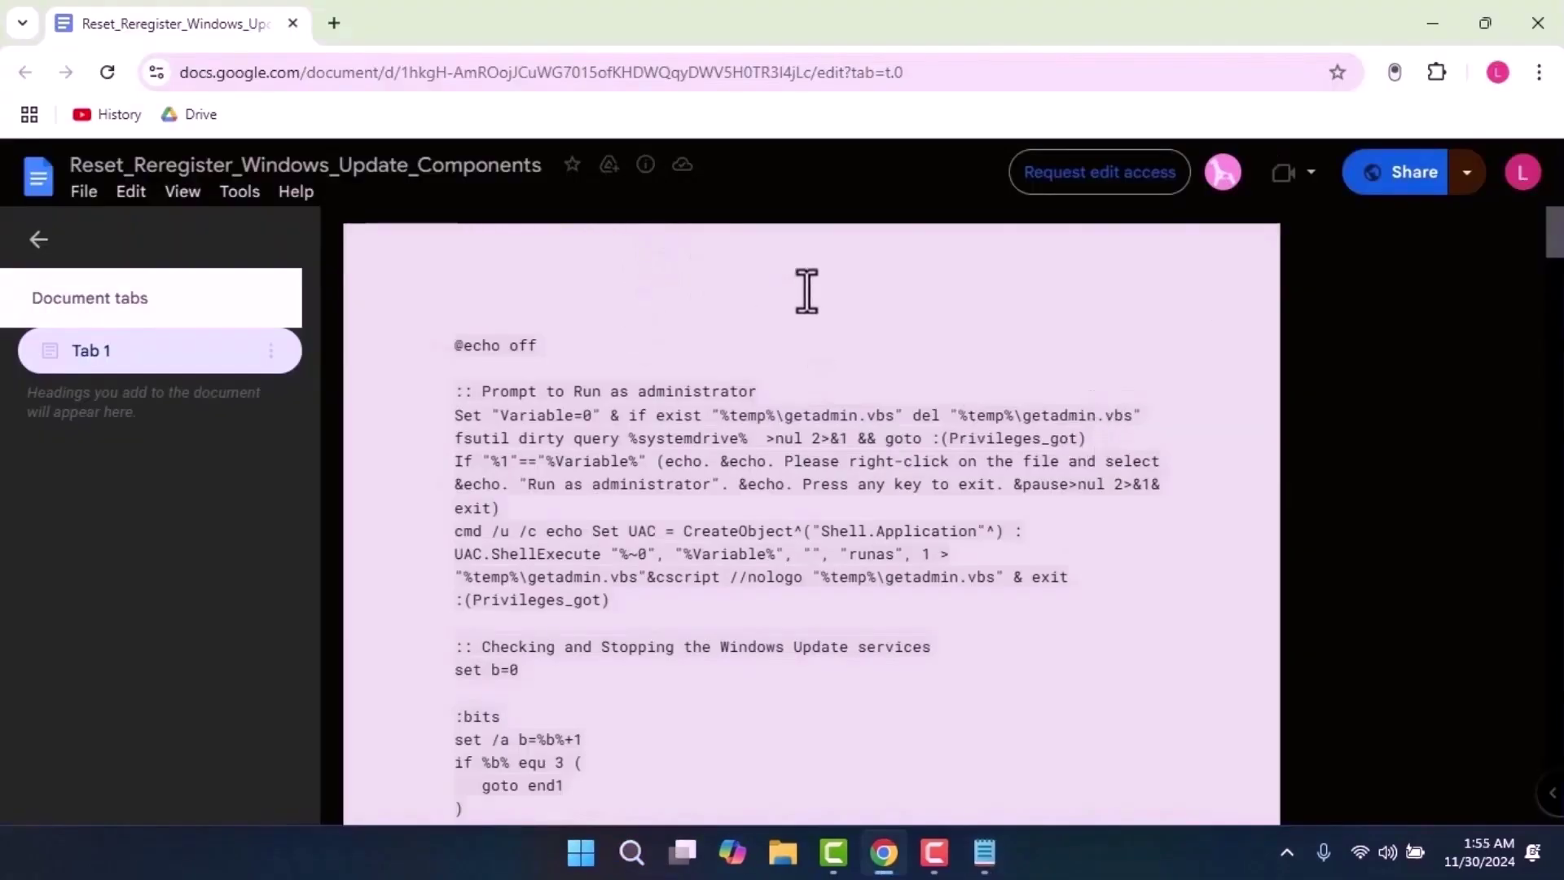
- Copy the entire reset script from the Google Docs document, close the browser and paste it into the blank Notepad file
left_click_drag(447, 300, 635, 472)
key("ctrl+a")
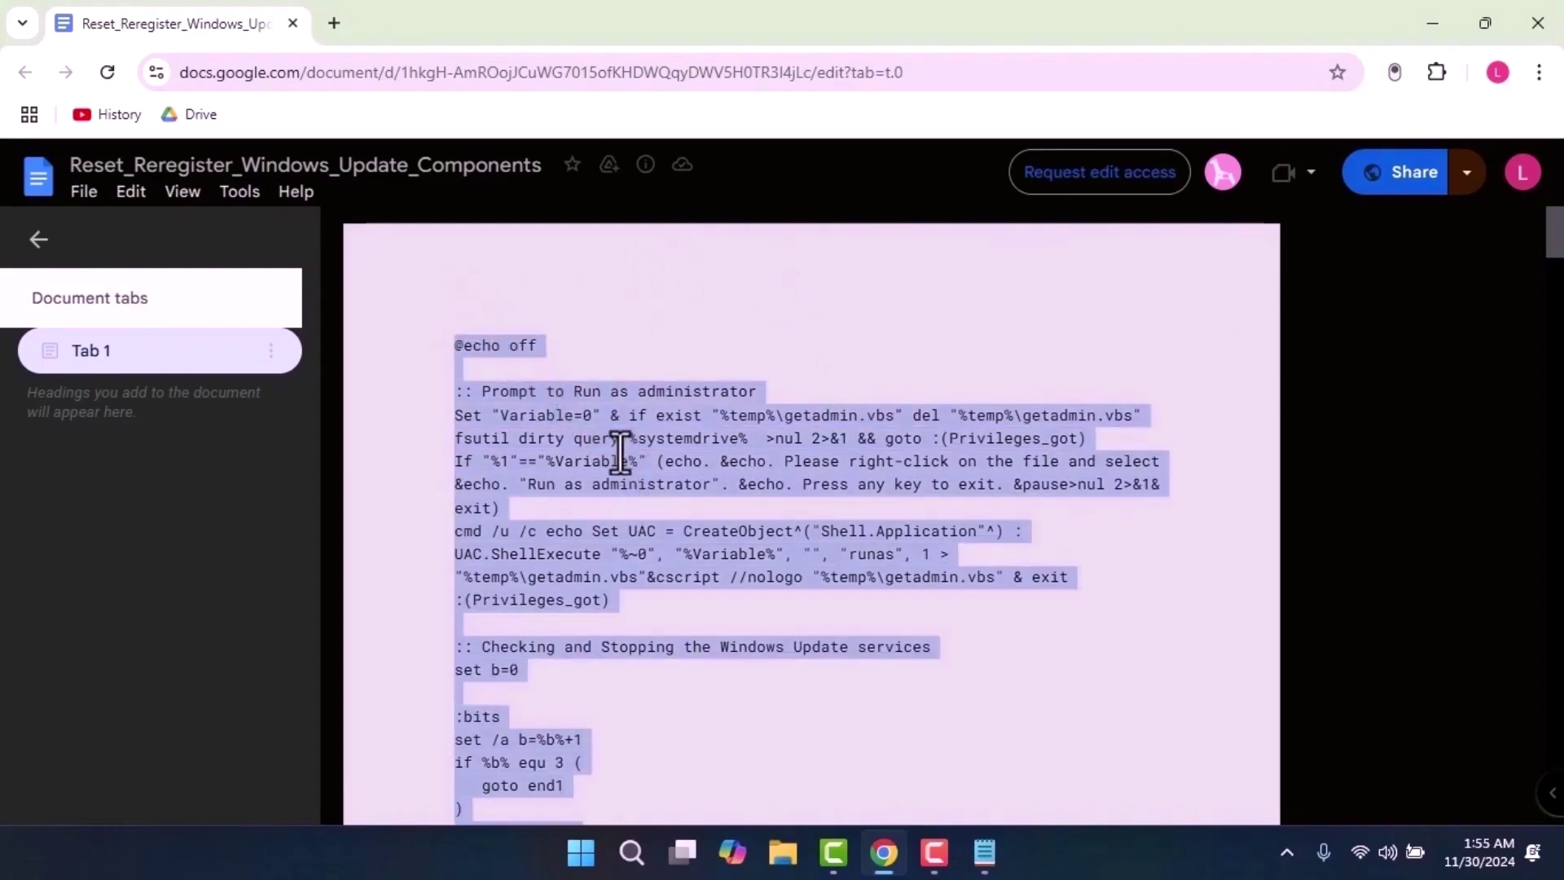
right_click(620, 454)
left_click(664, 479)
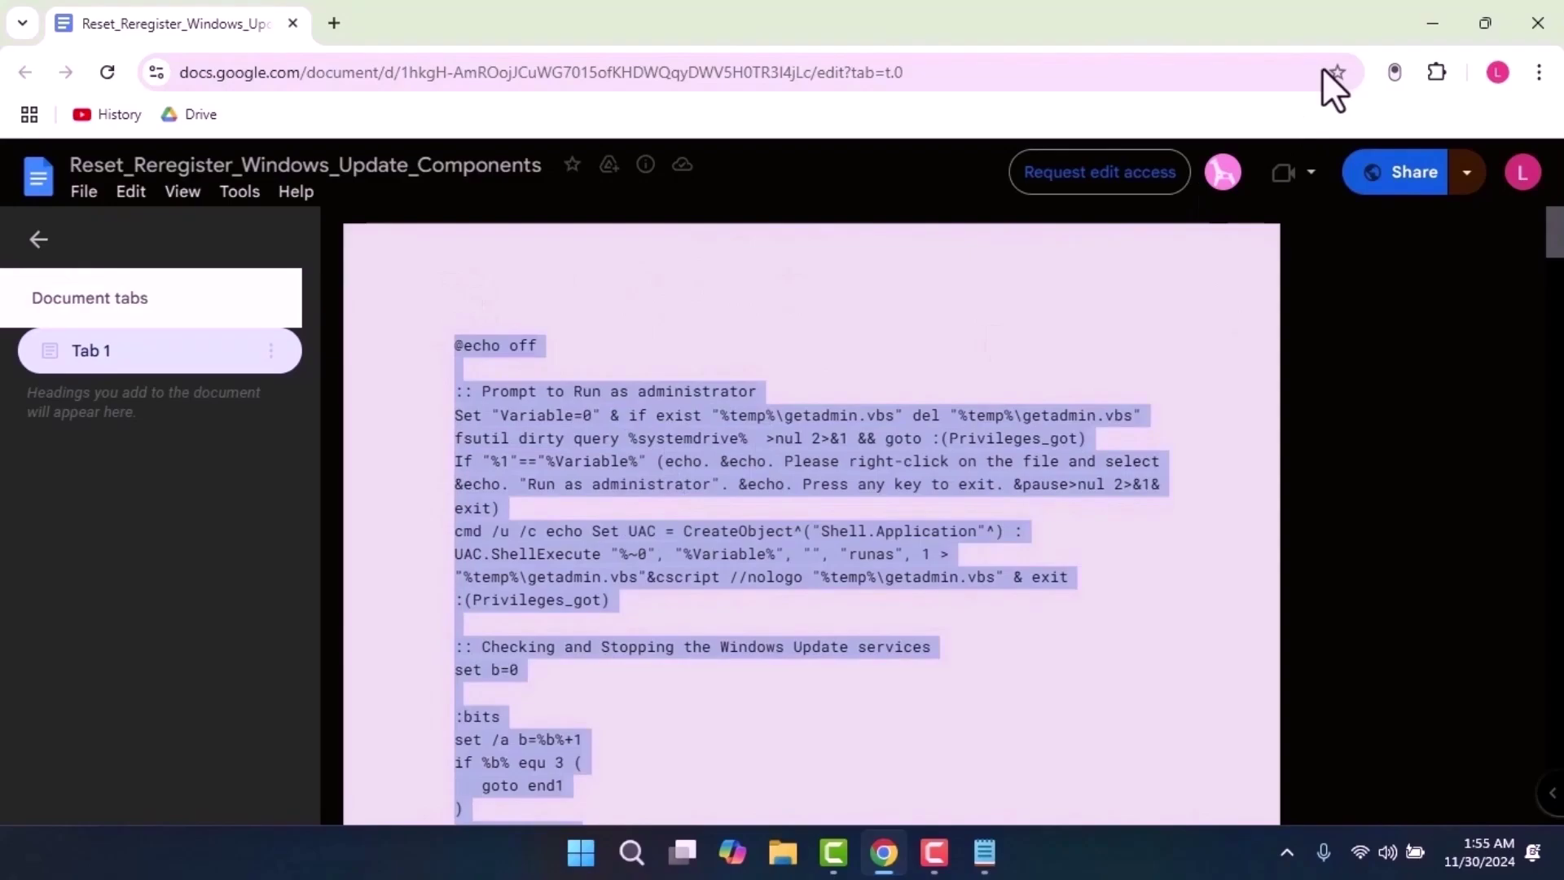
left_click(1556, 33)
right_click(493, 226)
left_click(593, 391)
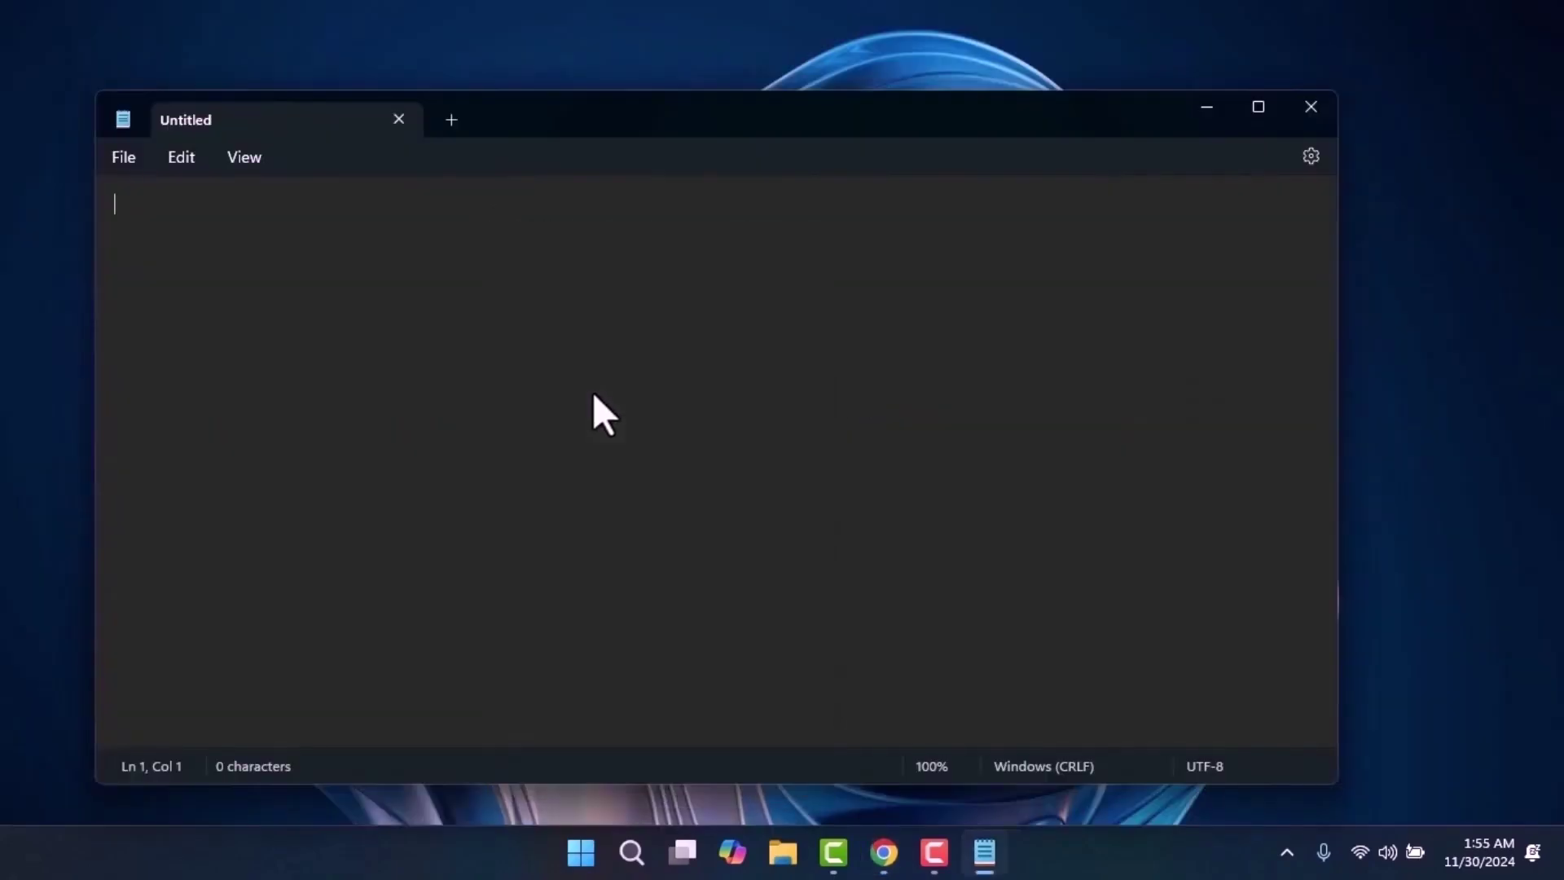
- Save the script as update.bat in the Downloads folder, with All files as the file type
left_click(143, 159)
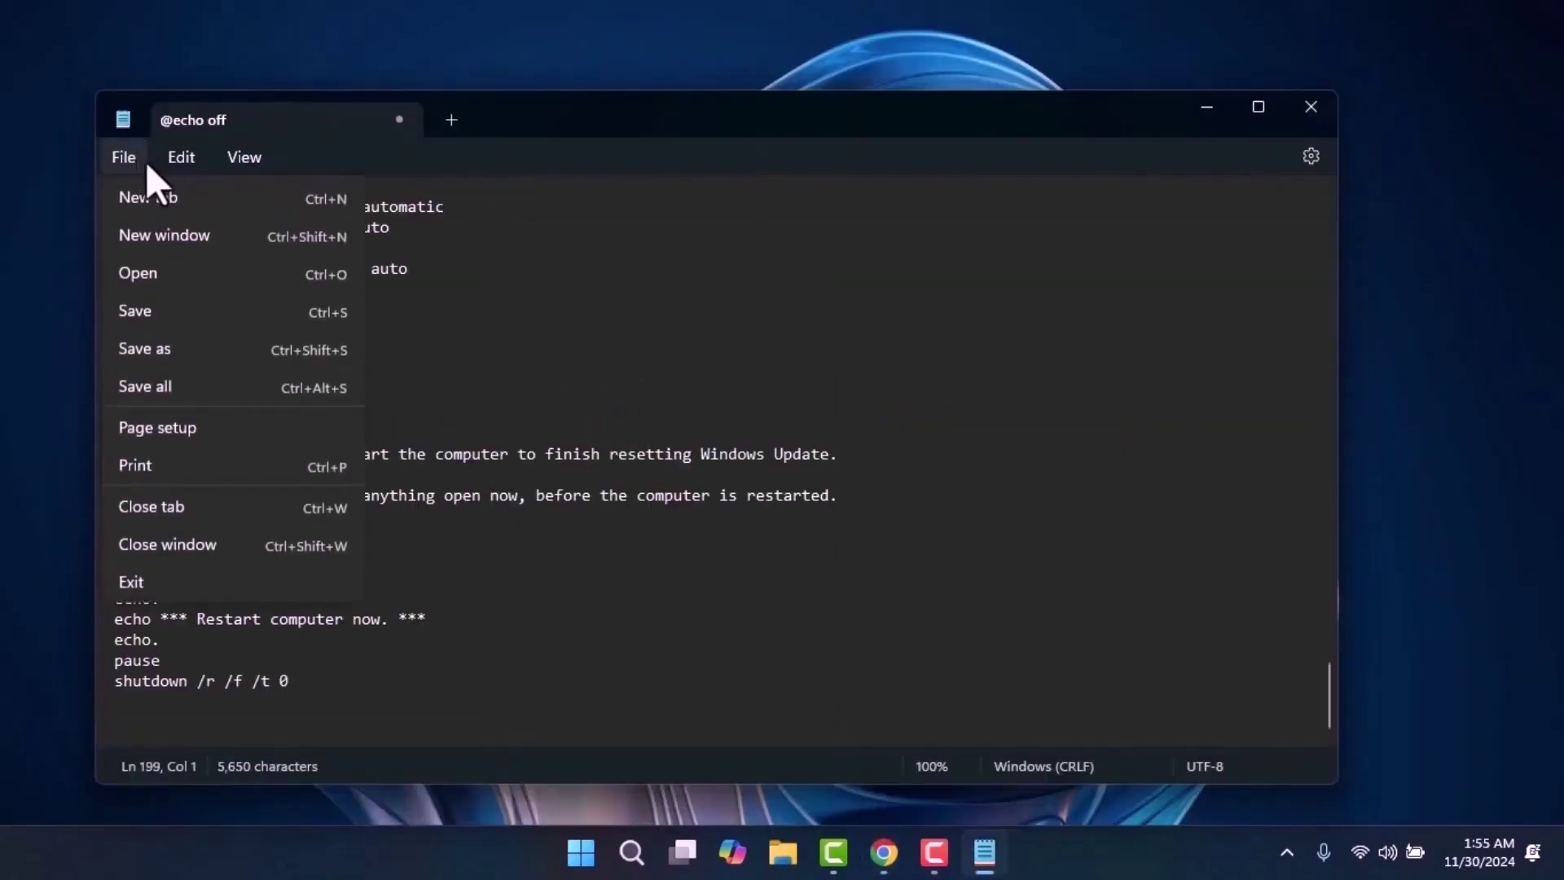
left_click(138, 158)
left_click(127, 163)
left_click(183, 359)
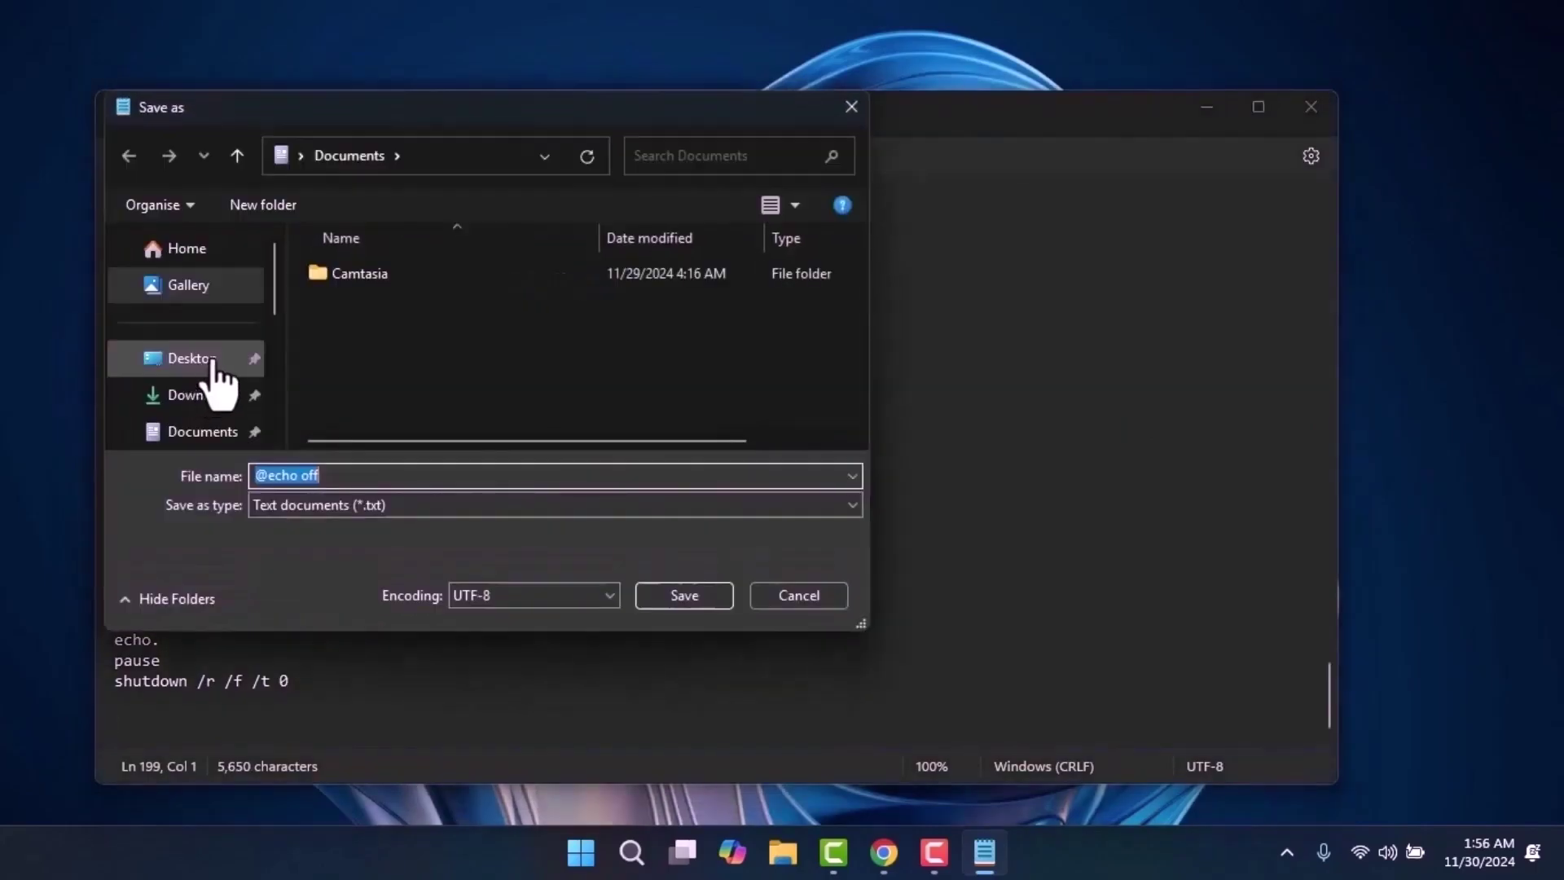
left_click(342, 504)
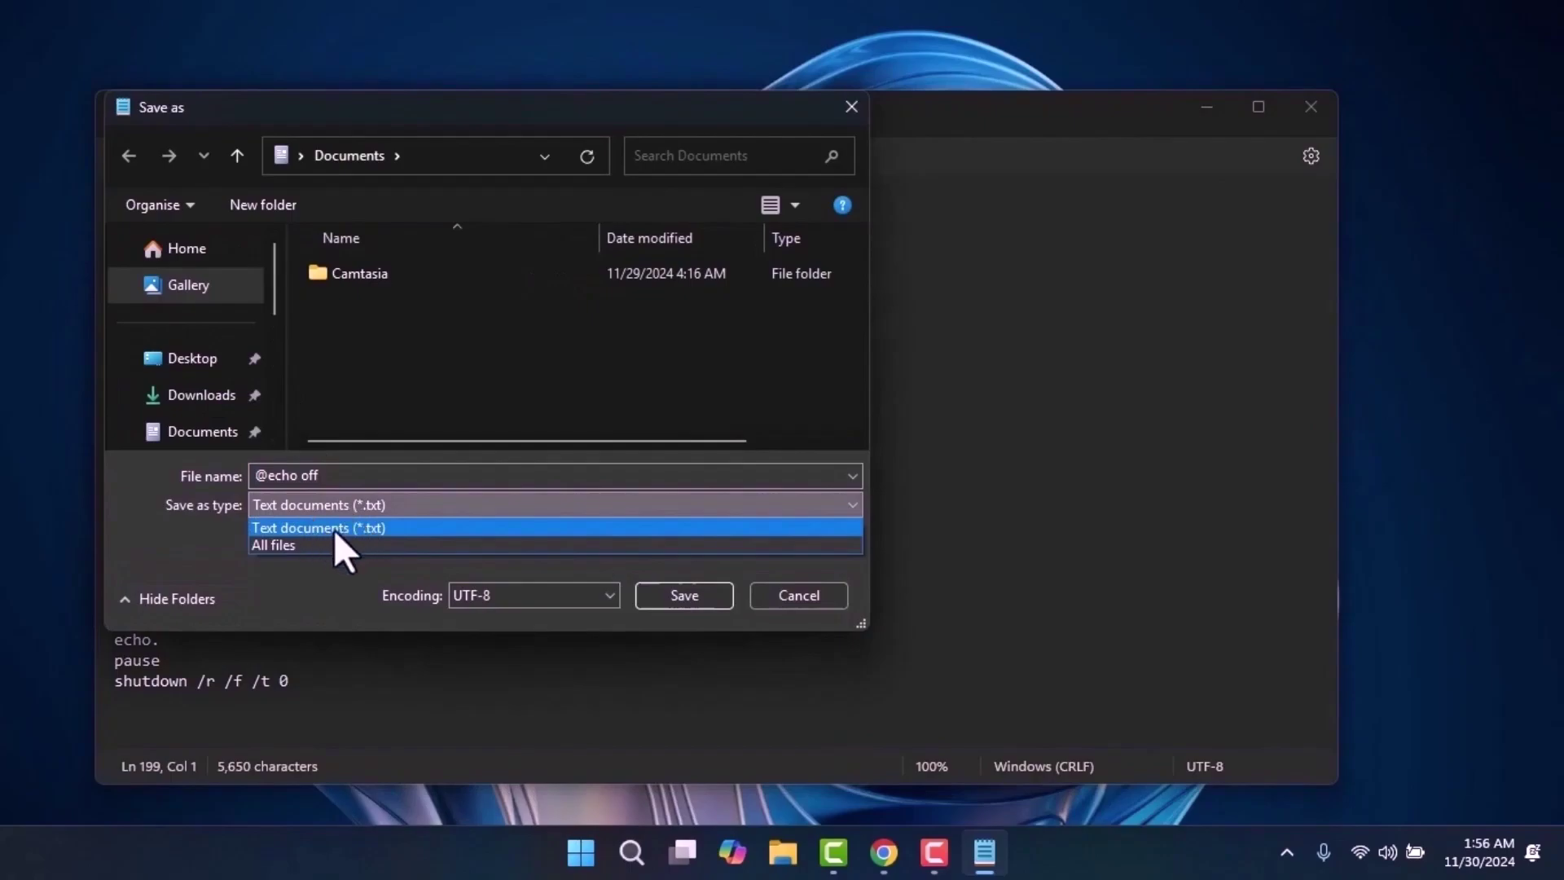
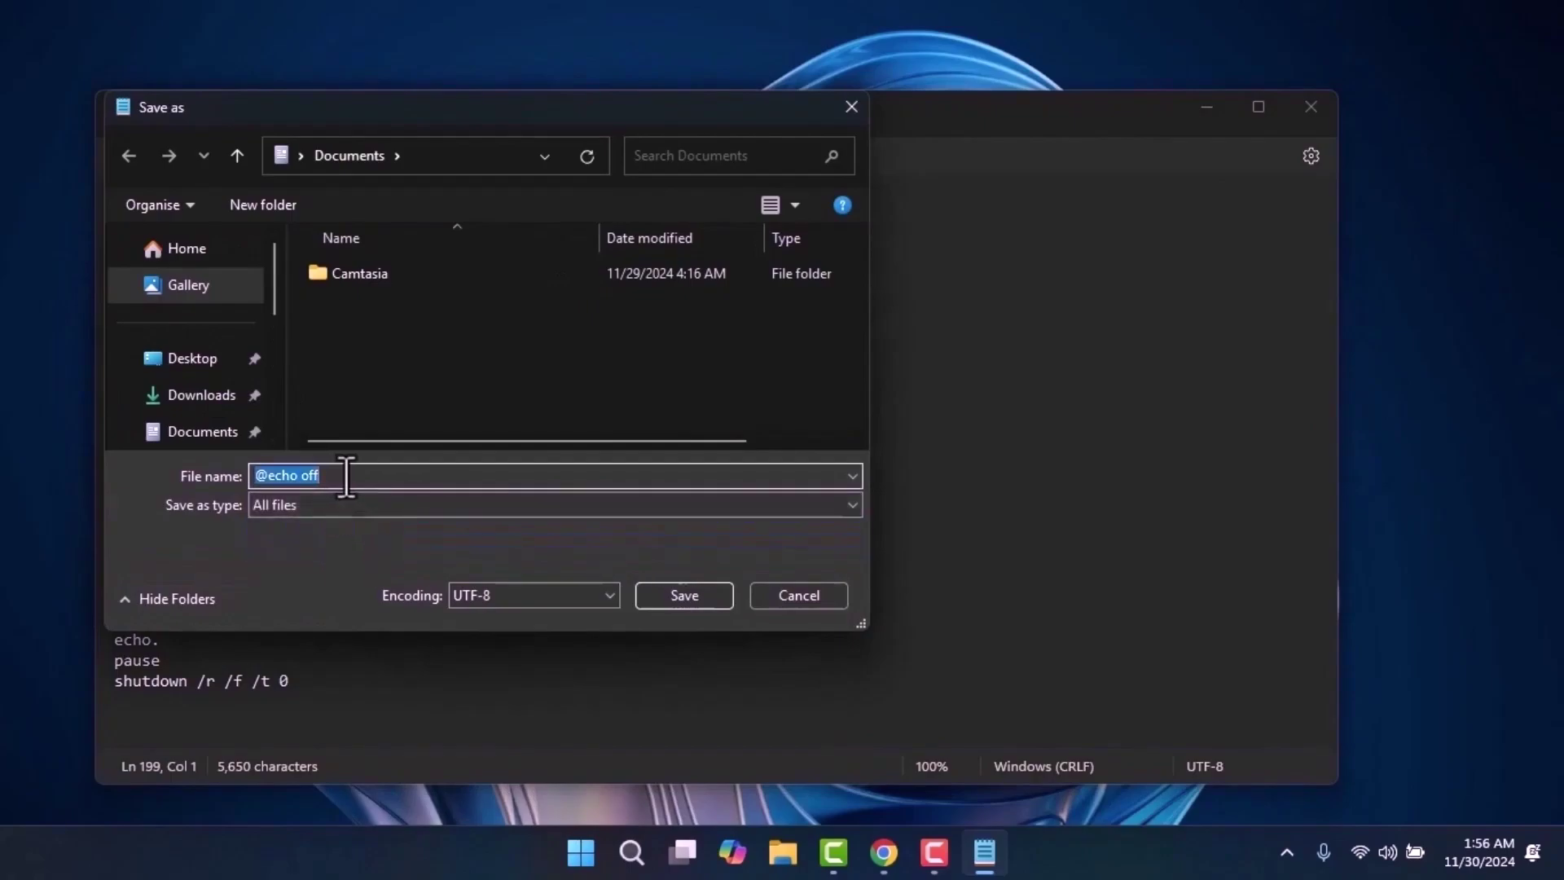
left_click(202, 395)
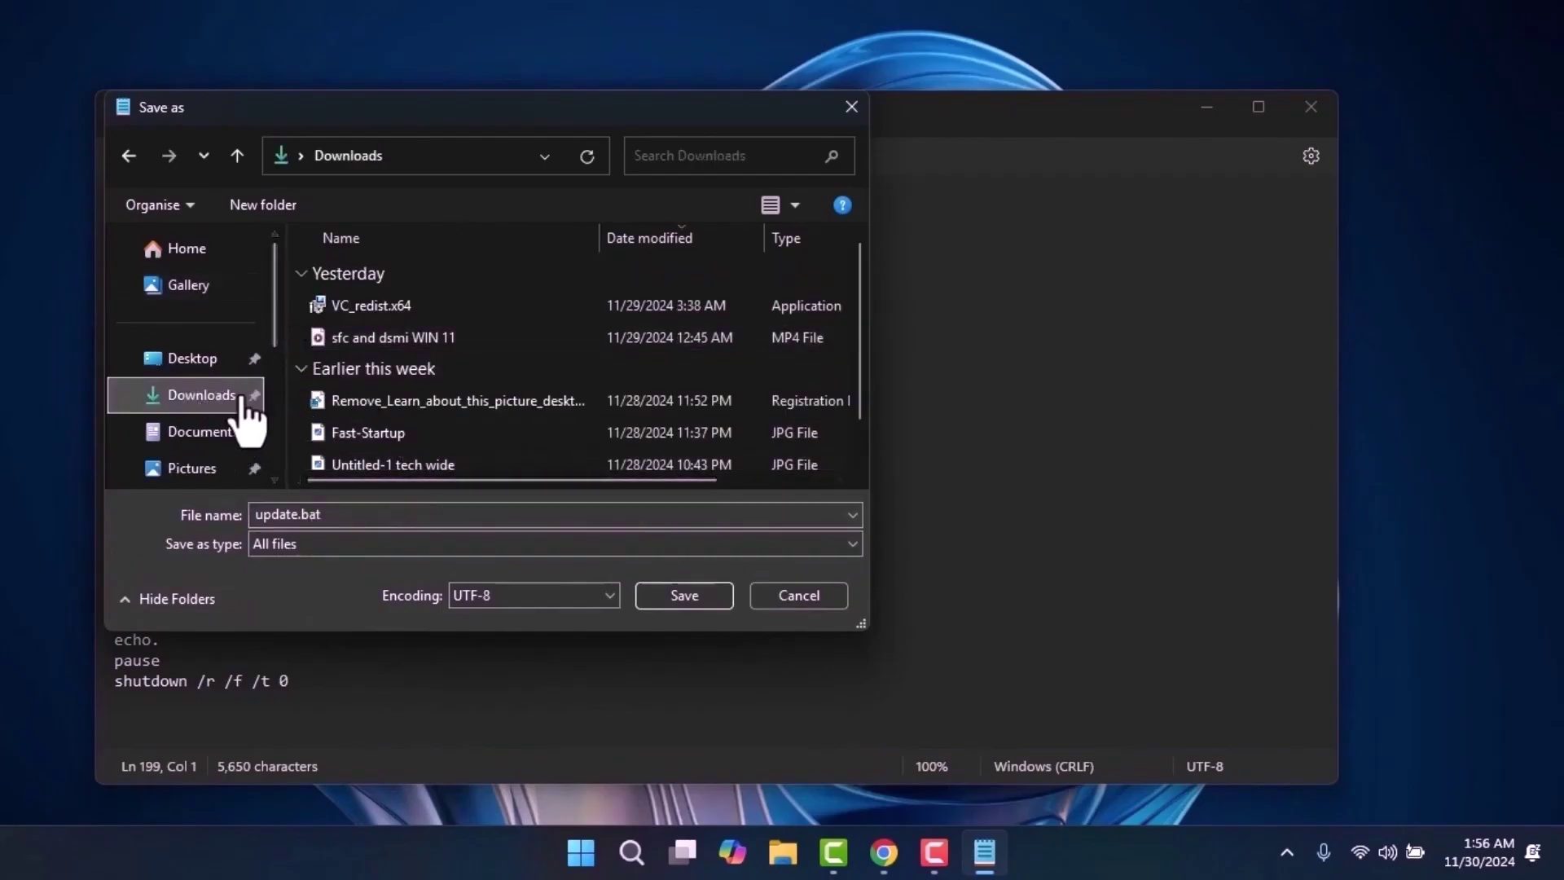
left_click(656, 599)
- Switch to File Explorer, find the update batch file in Downloads and run it as administrator
key("super+e")
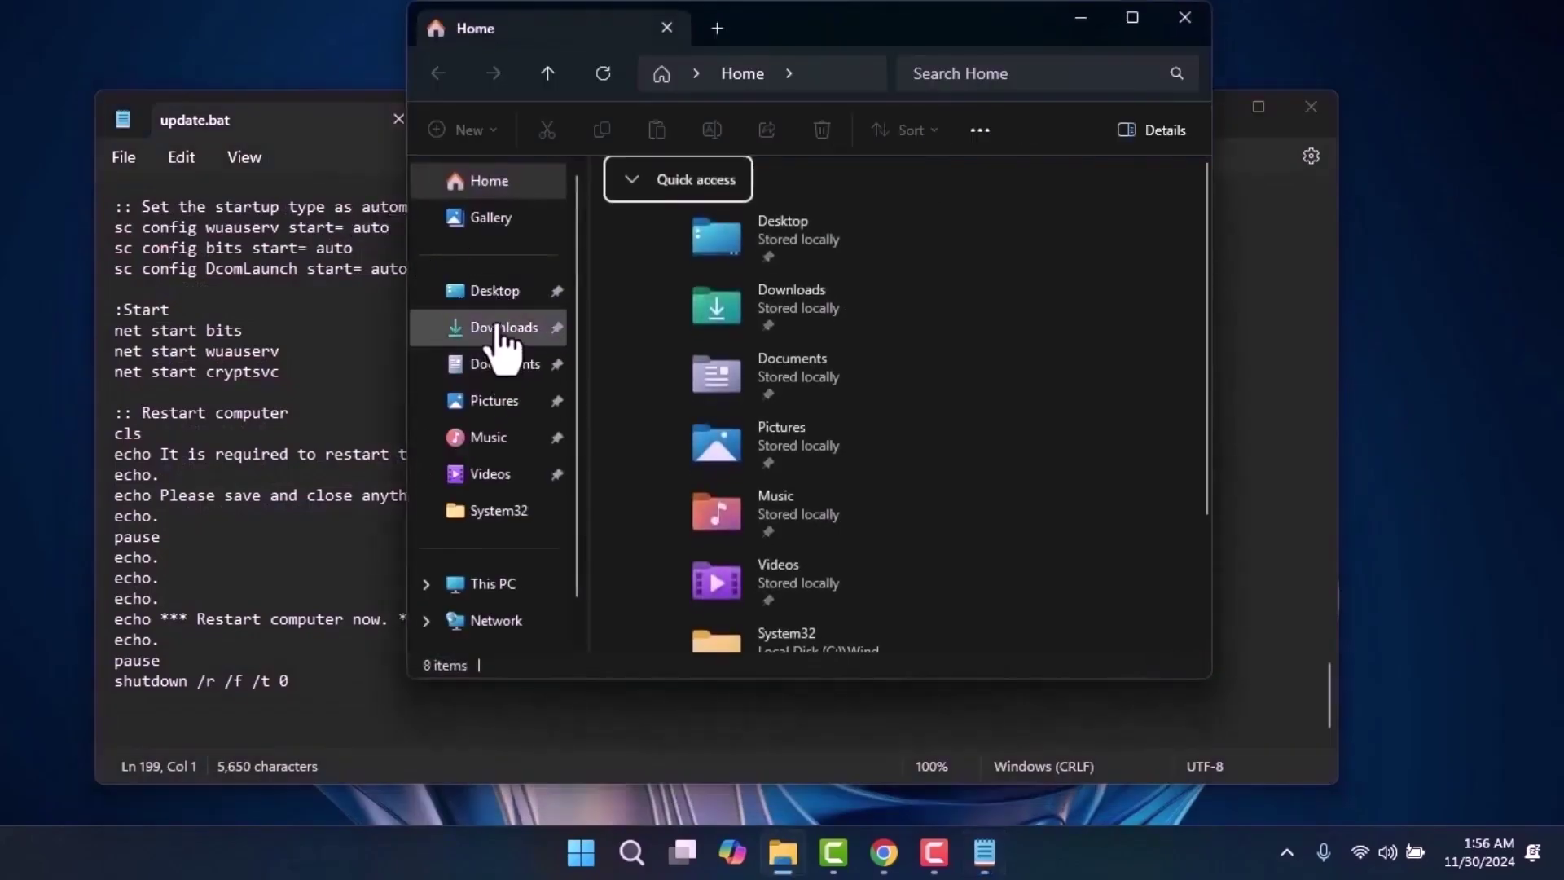
left_click(505, 330)
left_click(638, 243)
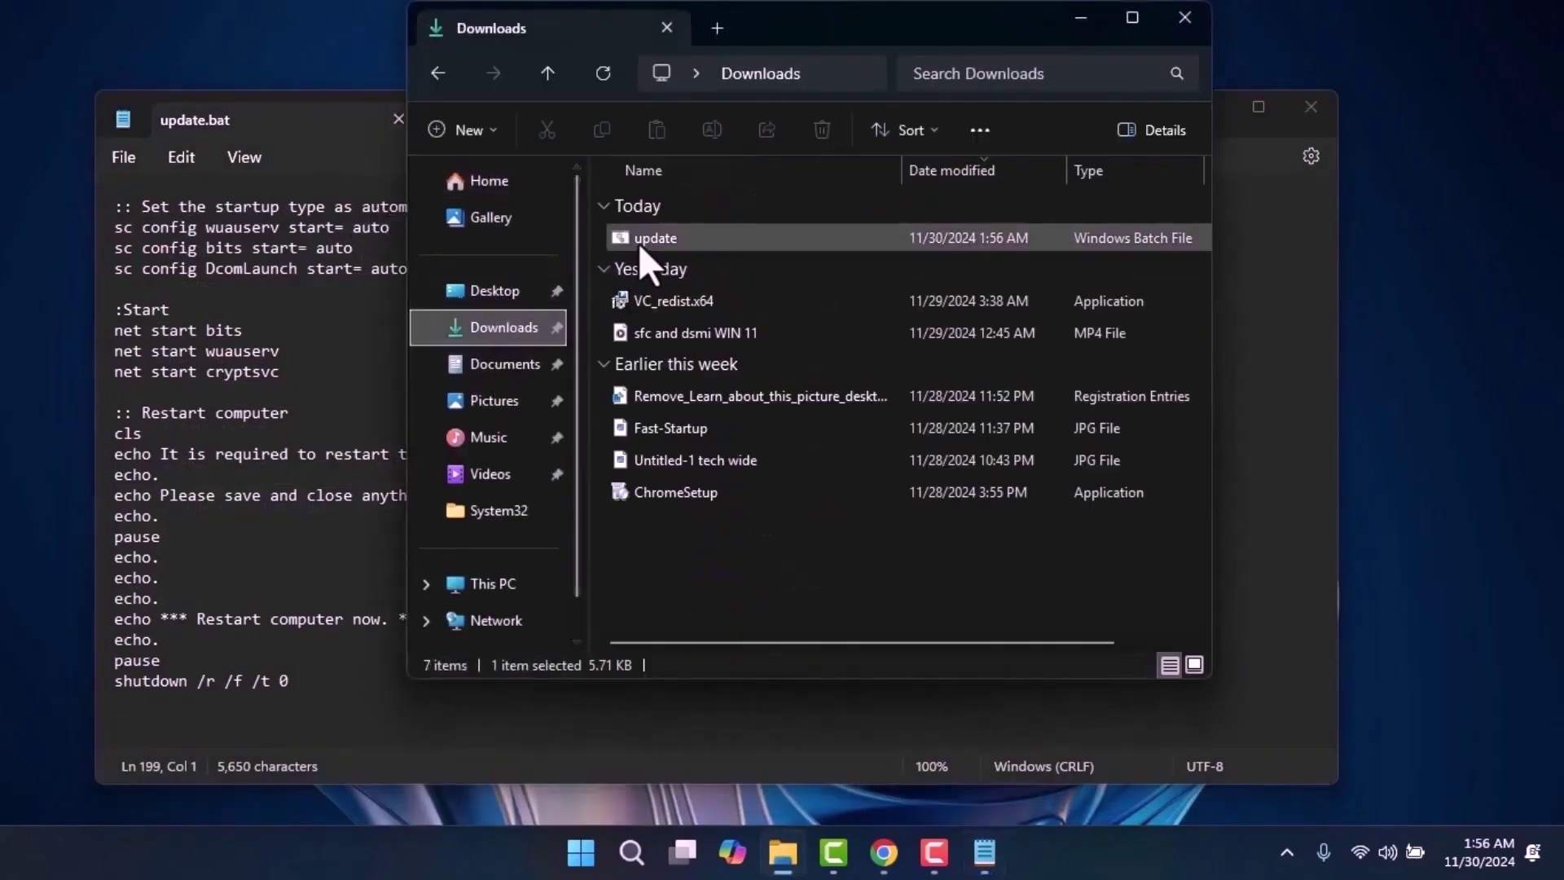
double_click(688, 242)
right_click(688, 239)
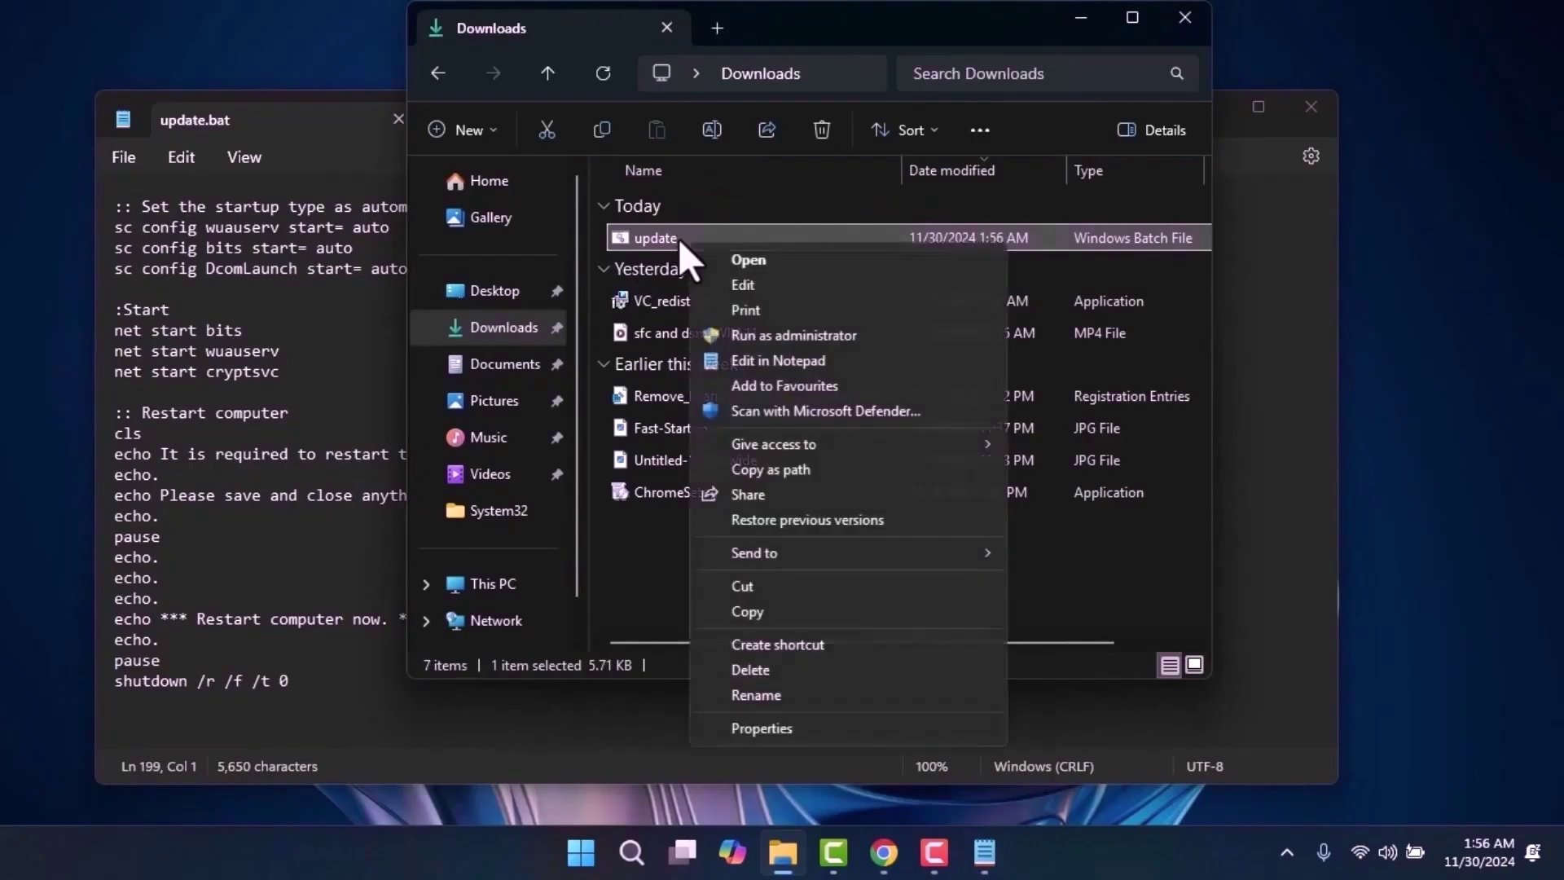
left_click(849, 340)
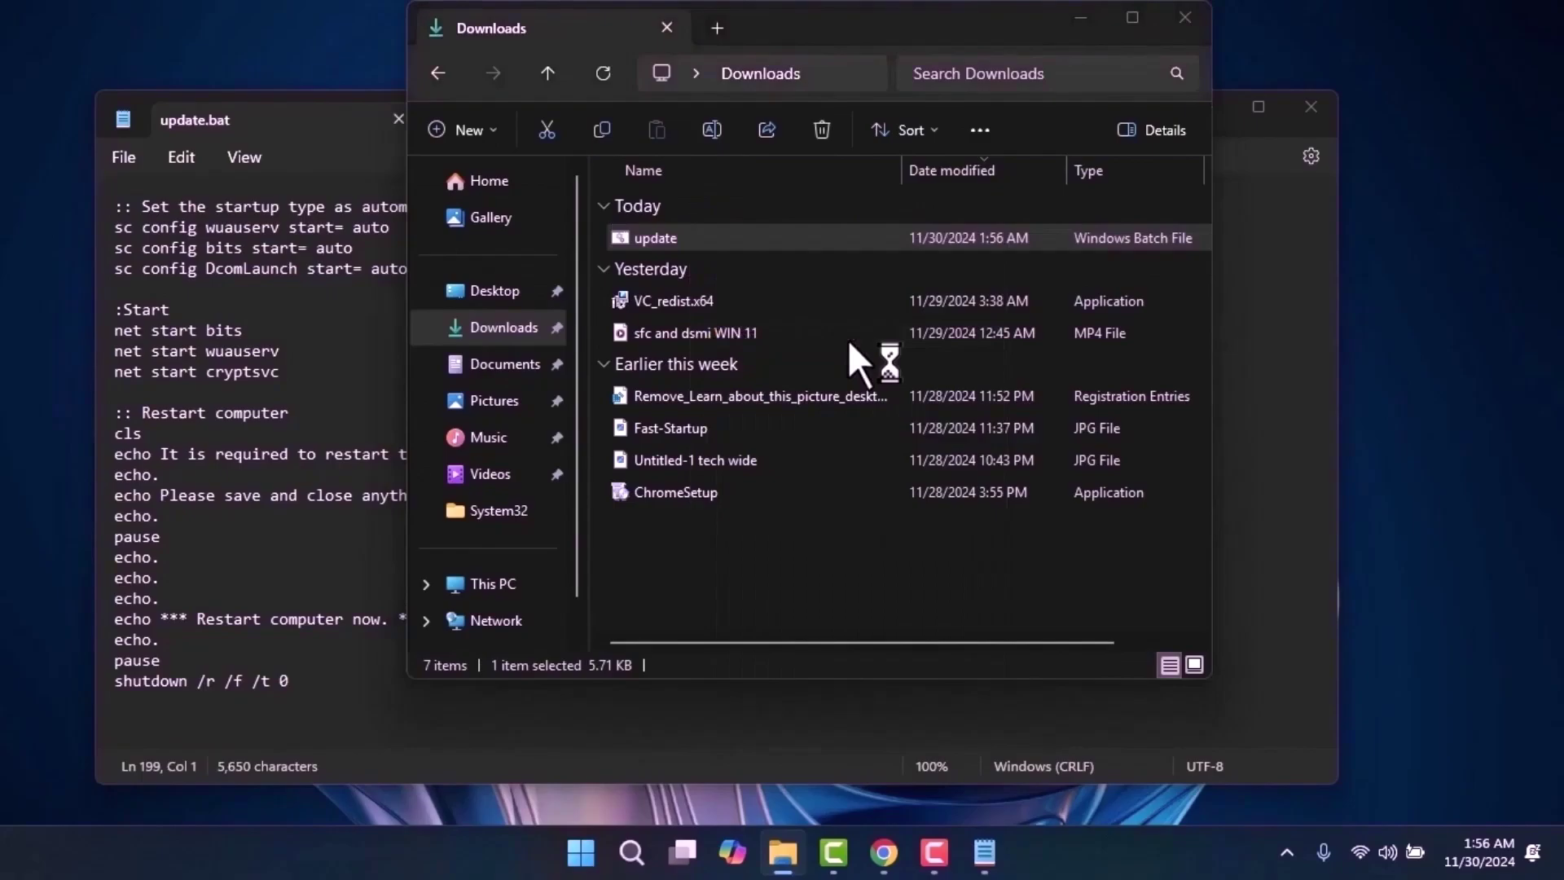
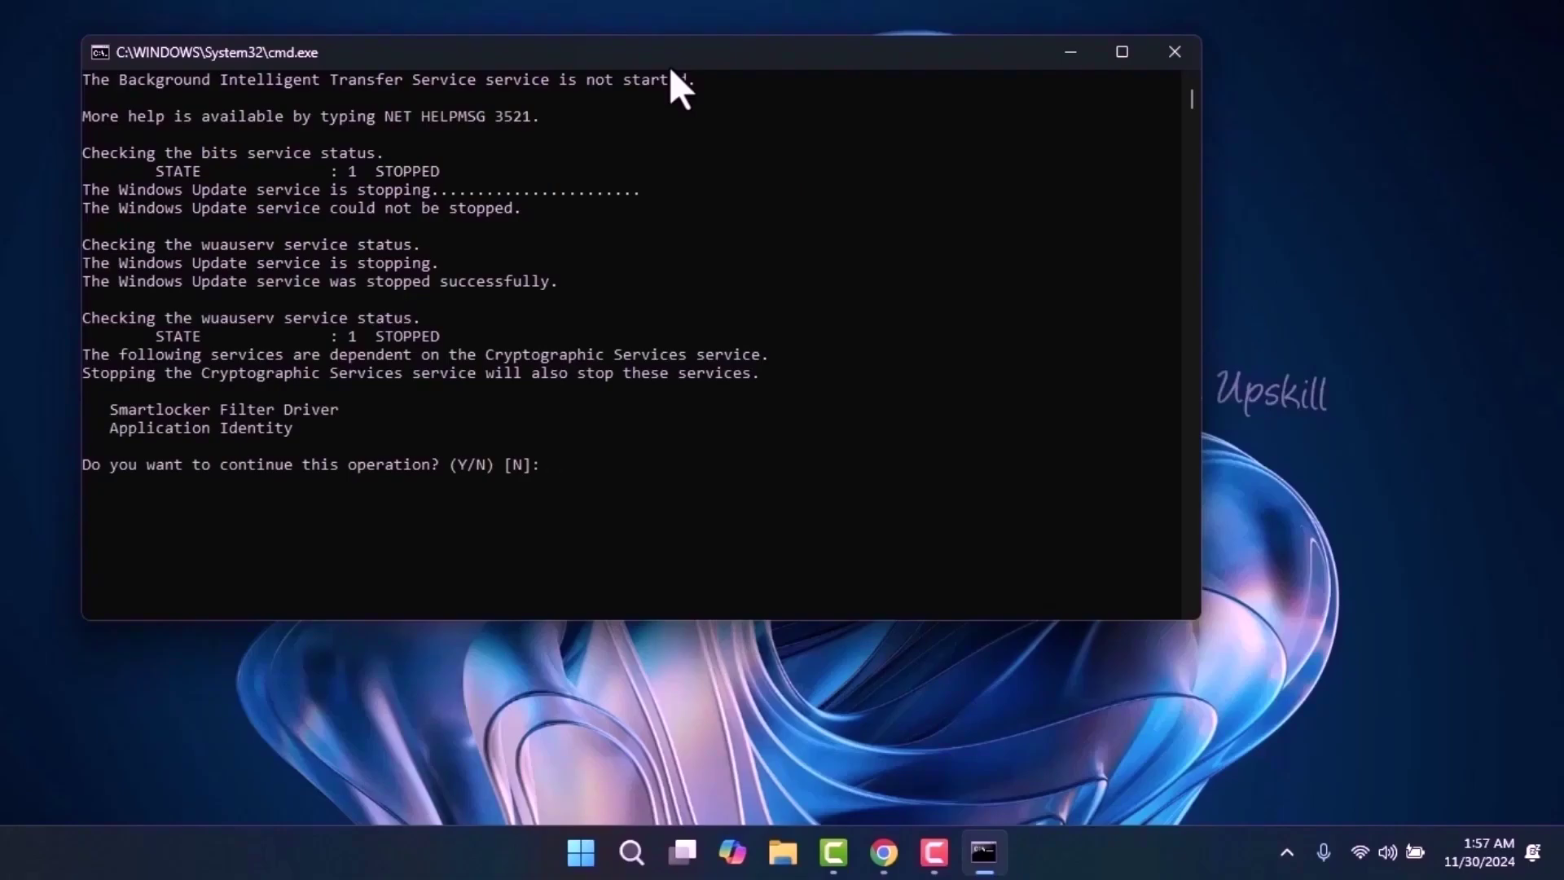
- Answer y to stopping the services dependent on Cryptographic Services, and continue the script past the save-and-close notice
type("y")
key("Return")
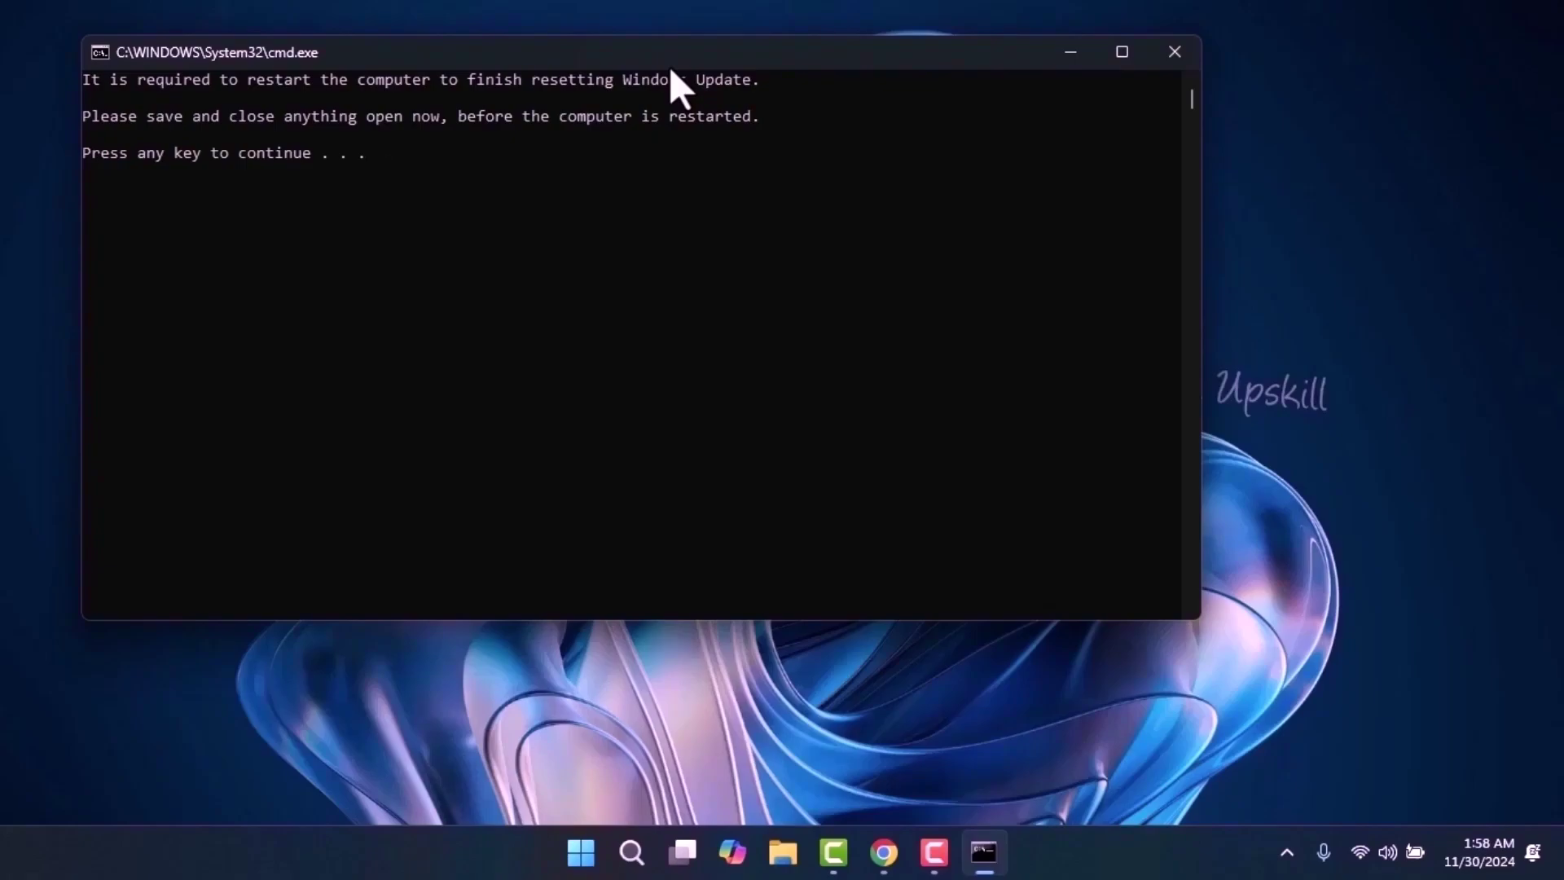
key("Return")
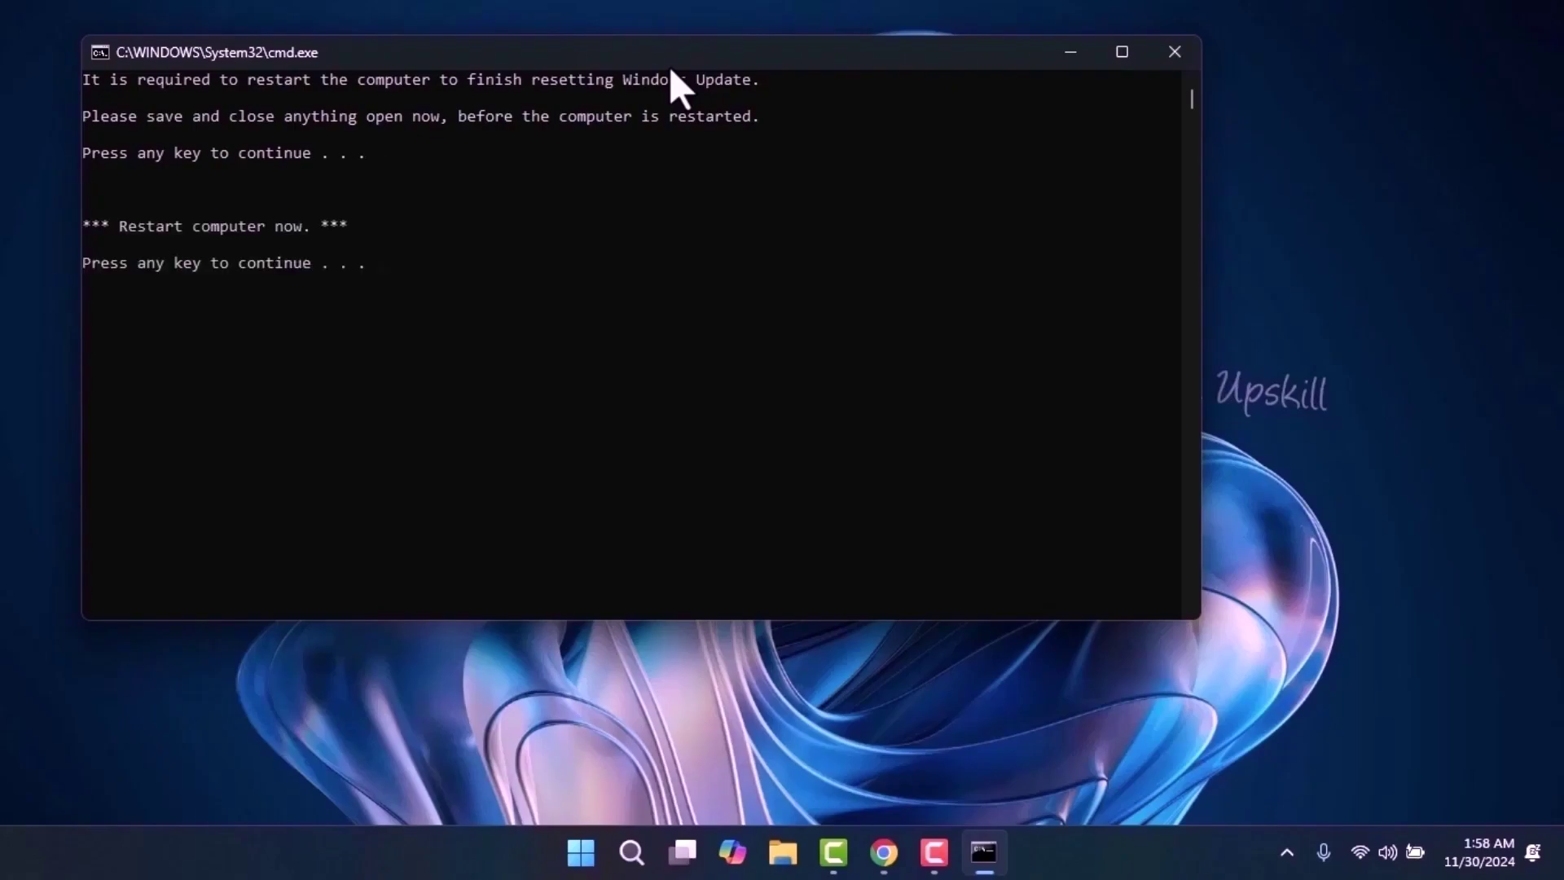